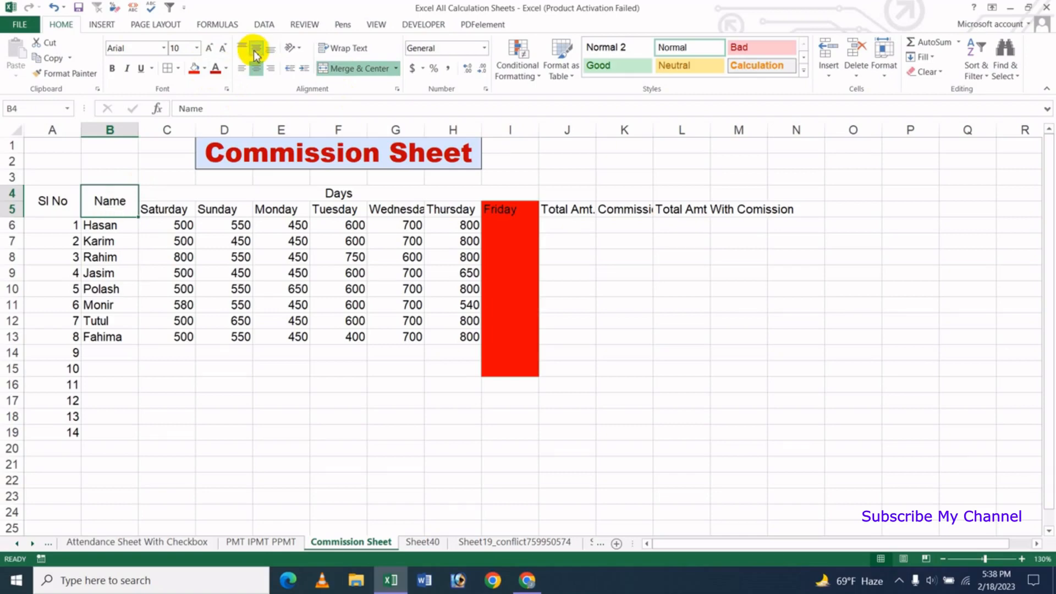
Step: Middle-align the Days and weekday header cells C4:I5, fill them yellow and make their text bold
{"action": "left_click", "coordinate": [209, 362]}
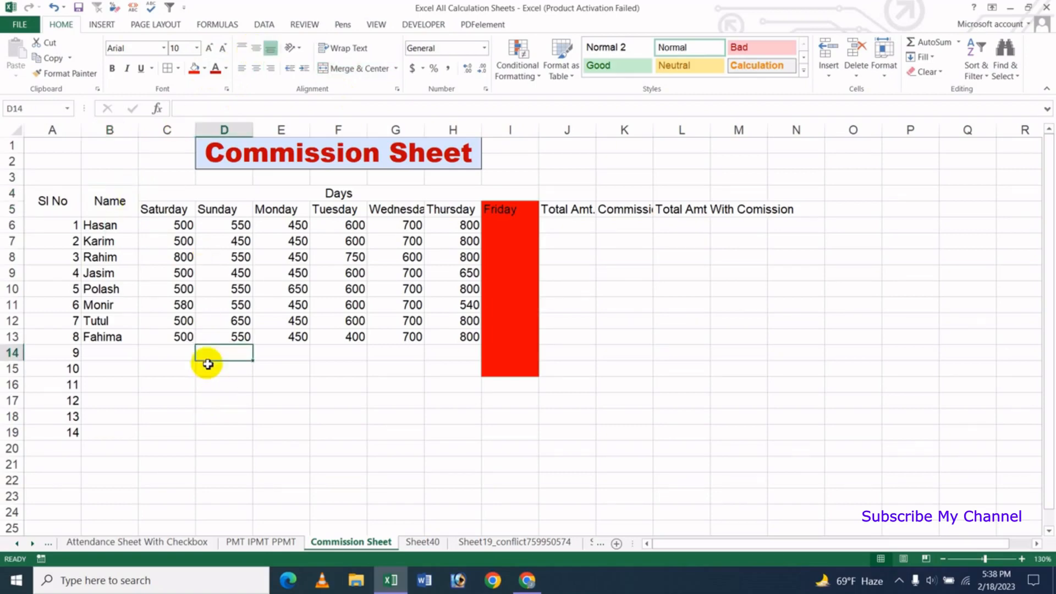
{"action": "left_click_drag", "start_coordinate": [160, 194], "coordinate": [378, 204]}
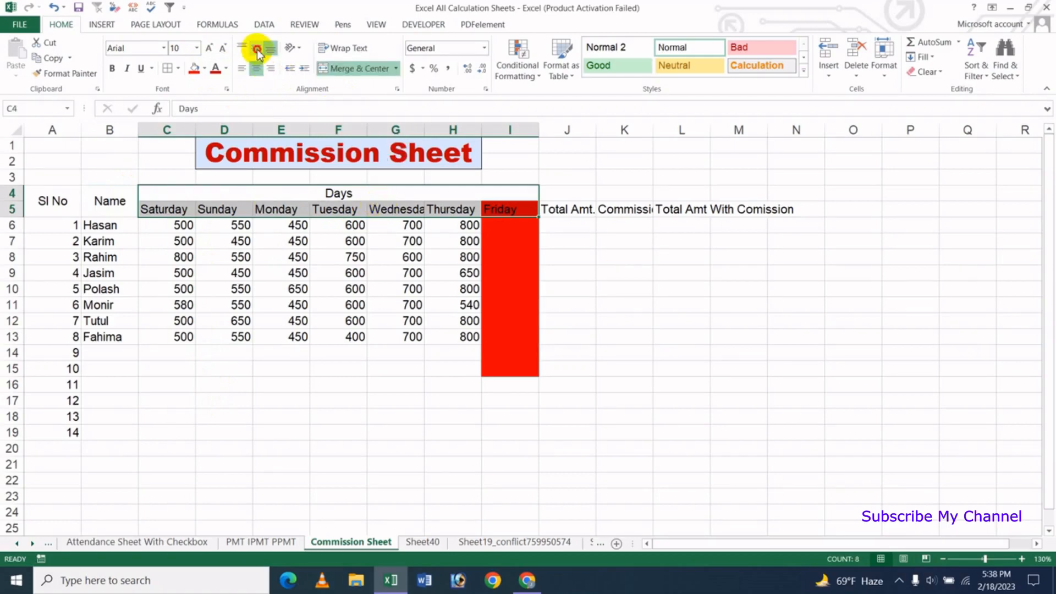
{"action": "left_click", "coordinate": [257, 49]}
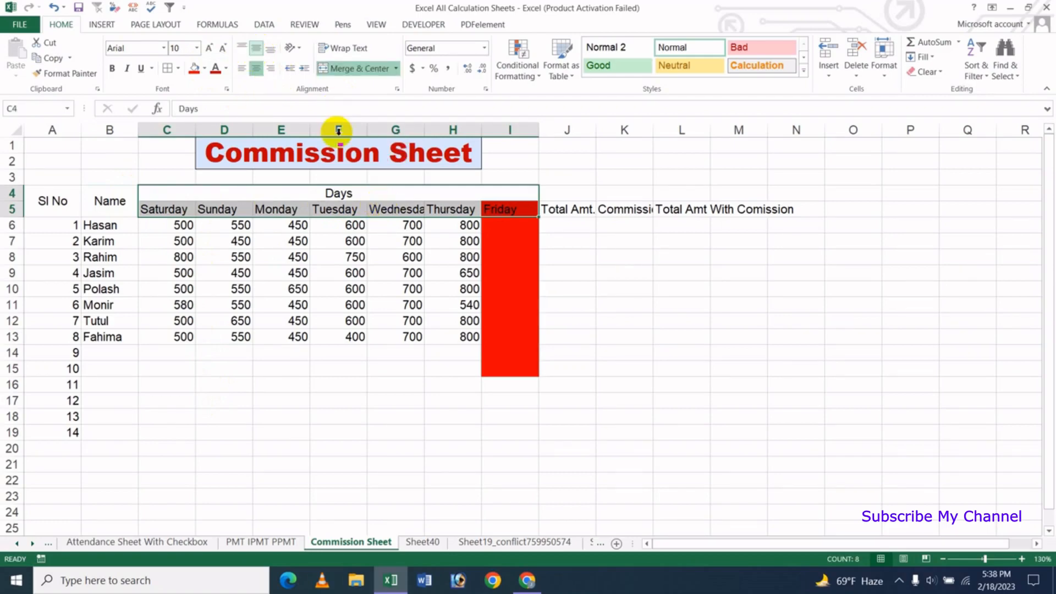
{"action": "left_click", "coordinate": [204, 68]}
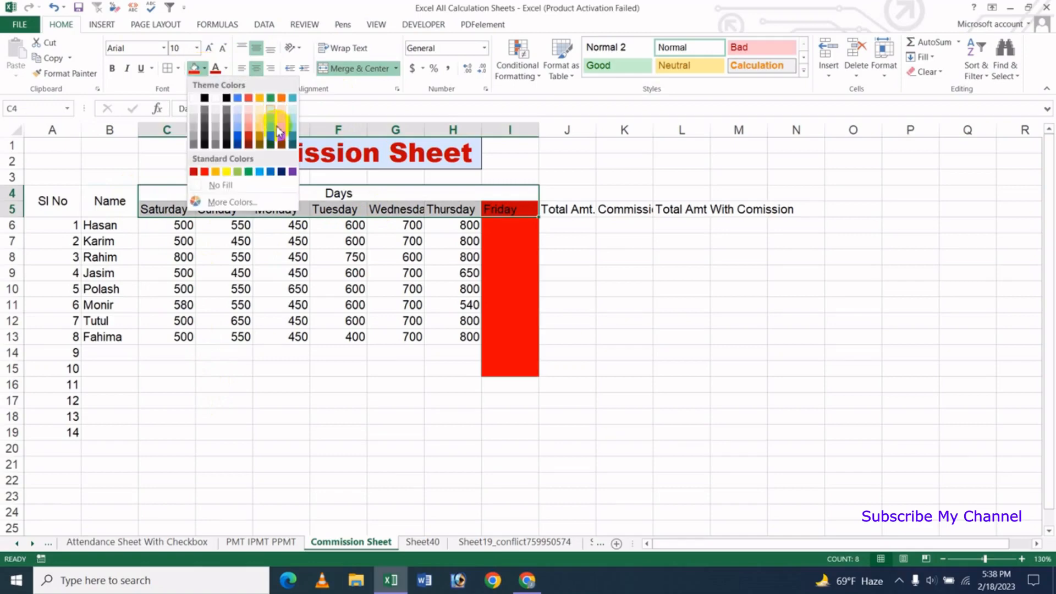
{"action": "left_click", "coordinate": [227, 174]}
{"action": "left_click", "coordinate": [112, 68]}
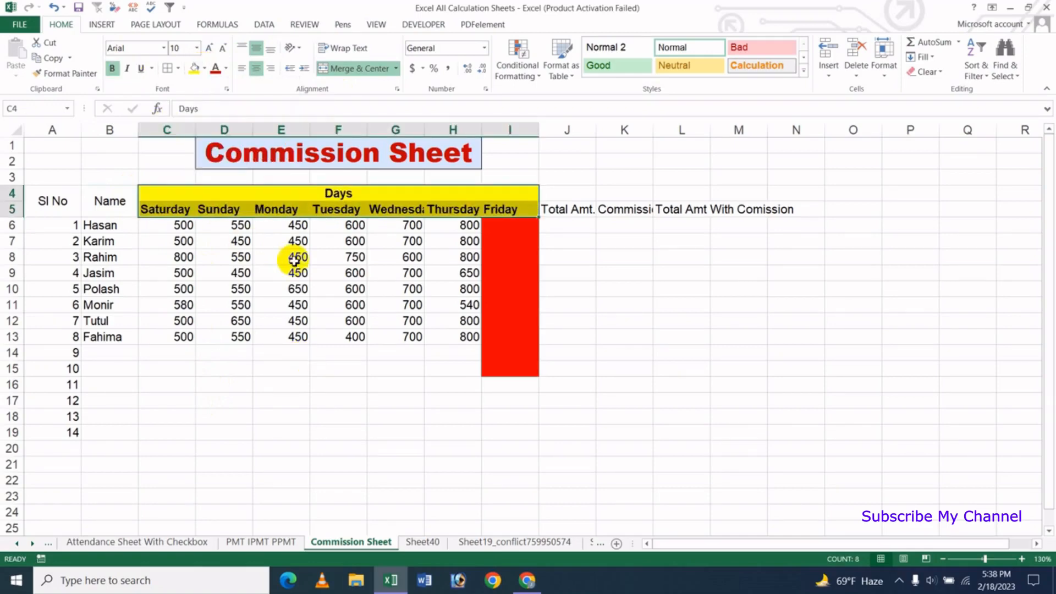
{"action": "left_click", "coordinate": [316, 320]}
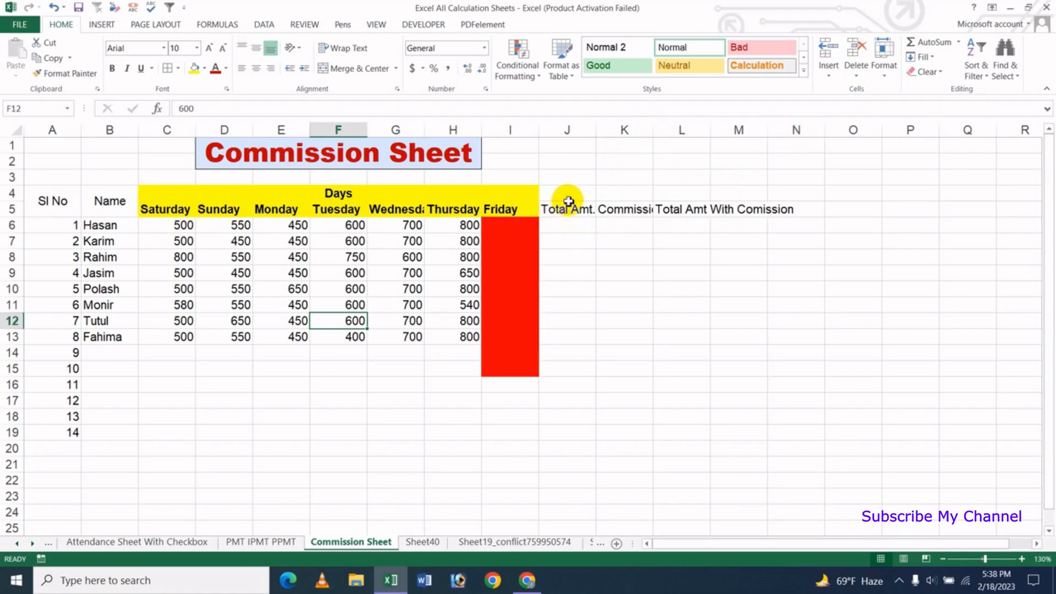
Step: AutoFit the column widths to the Total Amt., Commission and Total Amt With Comission headings in row 5
{"action": "left_click_drag", "start_coordinate": [566, 211], "coordinate": [797, 217]}
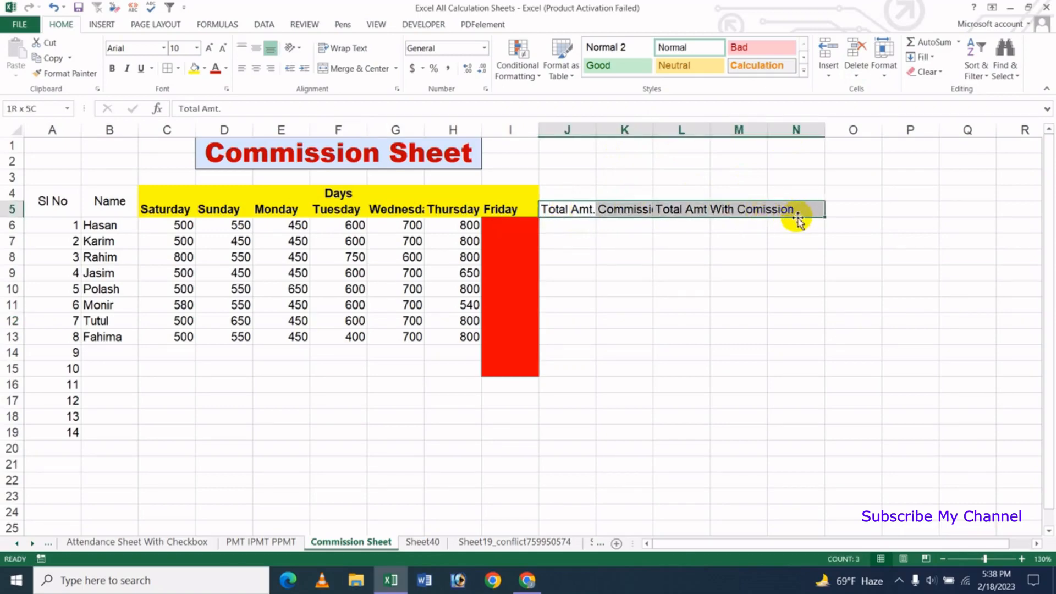
{"action": "left_click", "coordinate": [882, 80]}
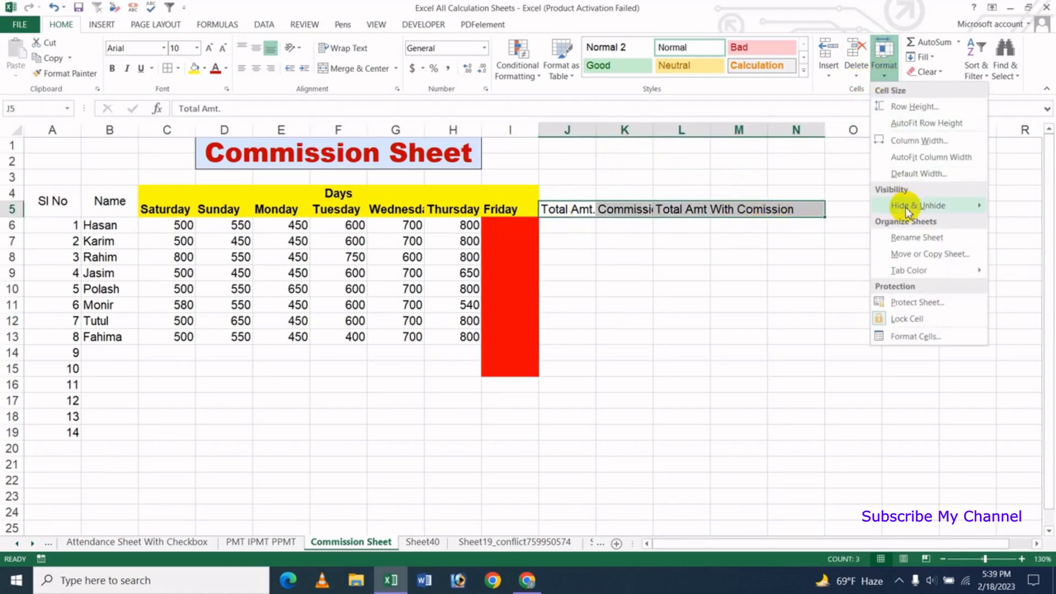
{"action": "left_click", "coordinate": [929, 159]}
{"action": "left_click", "coordinate": [751, 292]}
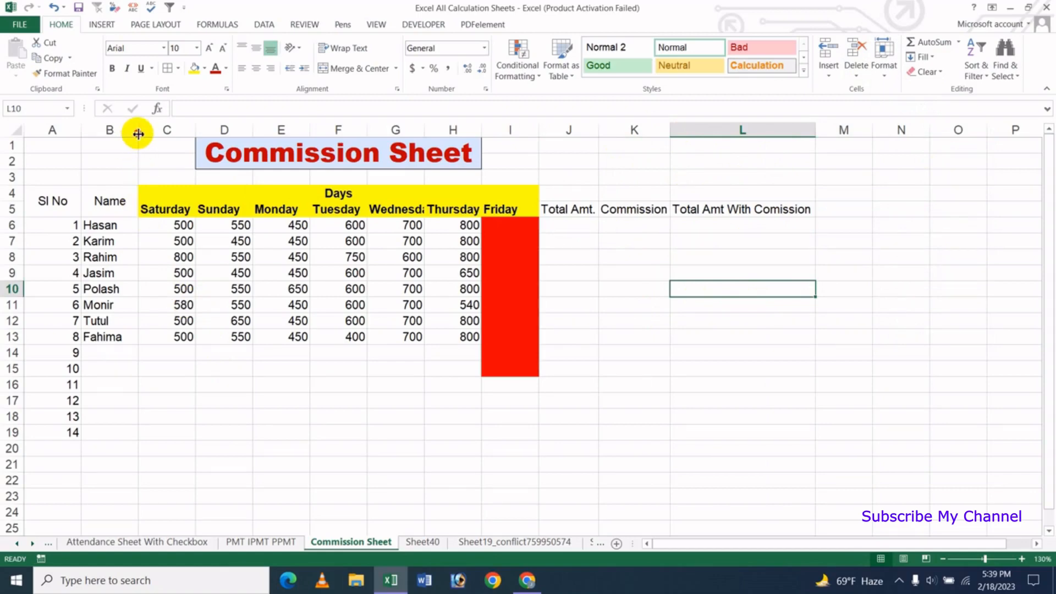
Step: Widen the Name column slightly and narrow the Sl No column to suit its short numbers
{"action": "left_click_drag", "start_coordinate": [138, 134], "coordinate": [148, 134]}
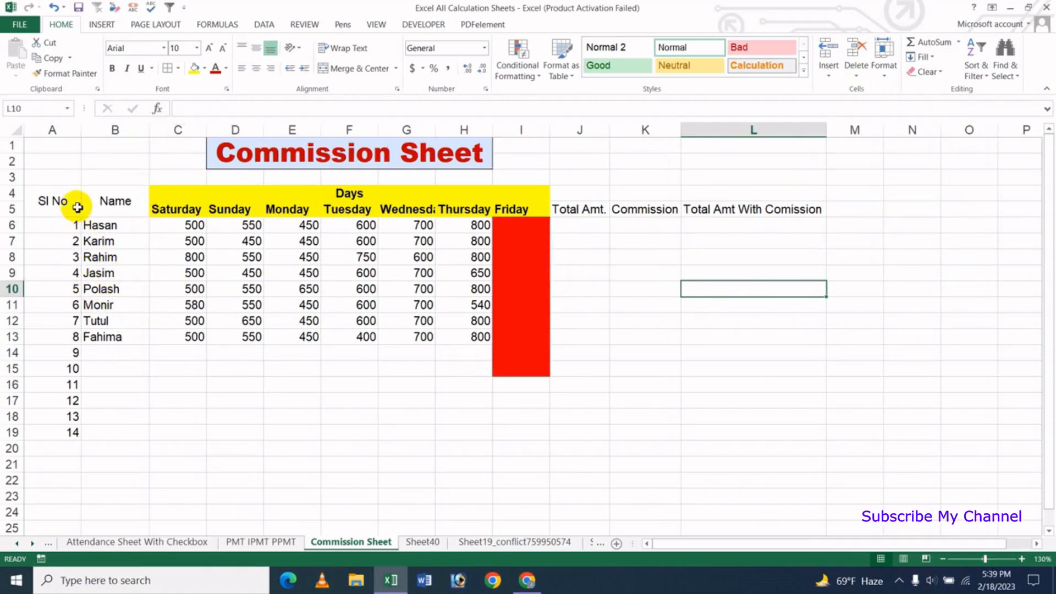
{"action": "mouse_move", "coordinate": [81, 135]}
{"action": "left_mouse_down"}
{"action": "mouse_move", "coordinate": [78, 150]}
{"action": "mouse_move", "coordinate": [69, 132]}
{"action": "left_mouse_up"}
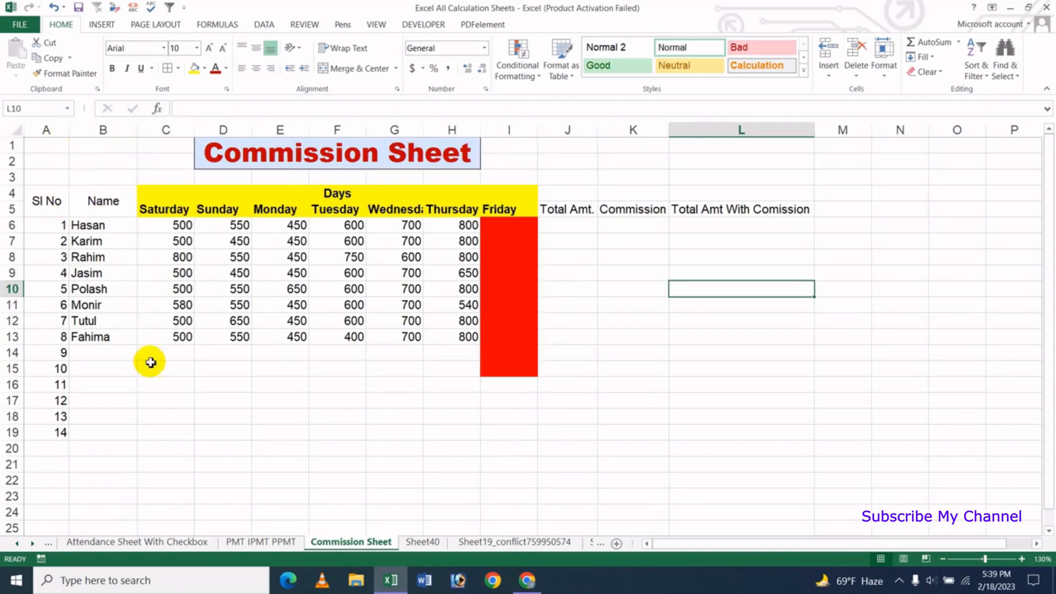
{"action": "left_click", "coordinate": [150, 362]}
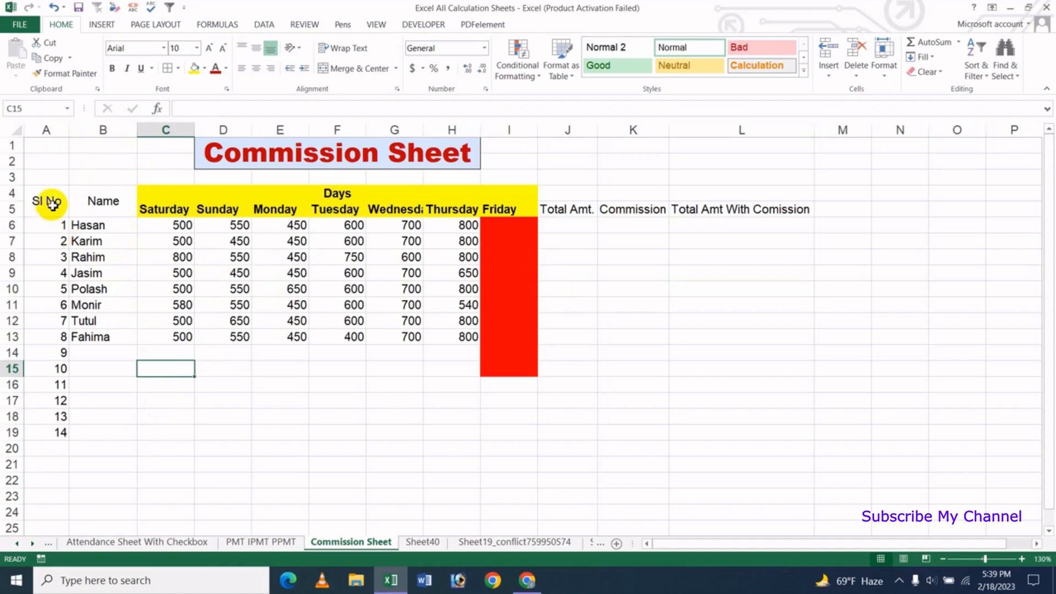
Step: Center the contents of the table range A4:L21 horizontally and apply All Borders to it
{"action": "left_click_drag", "start_coordinate": [60, 203], "coordinate": [731, 461]}
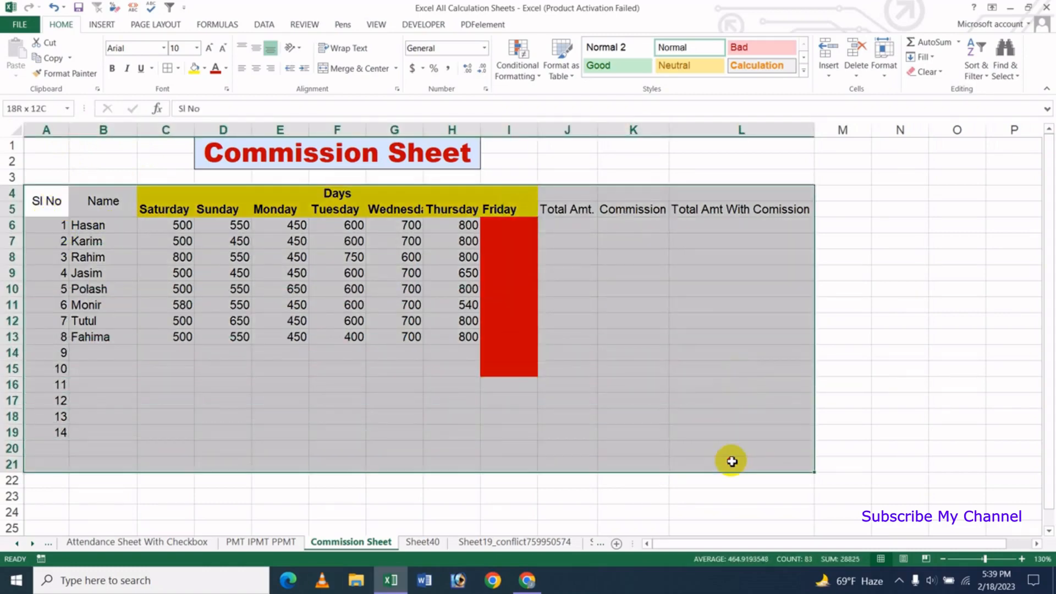
{"action": "left_click", "coordinate": [256, 68]}
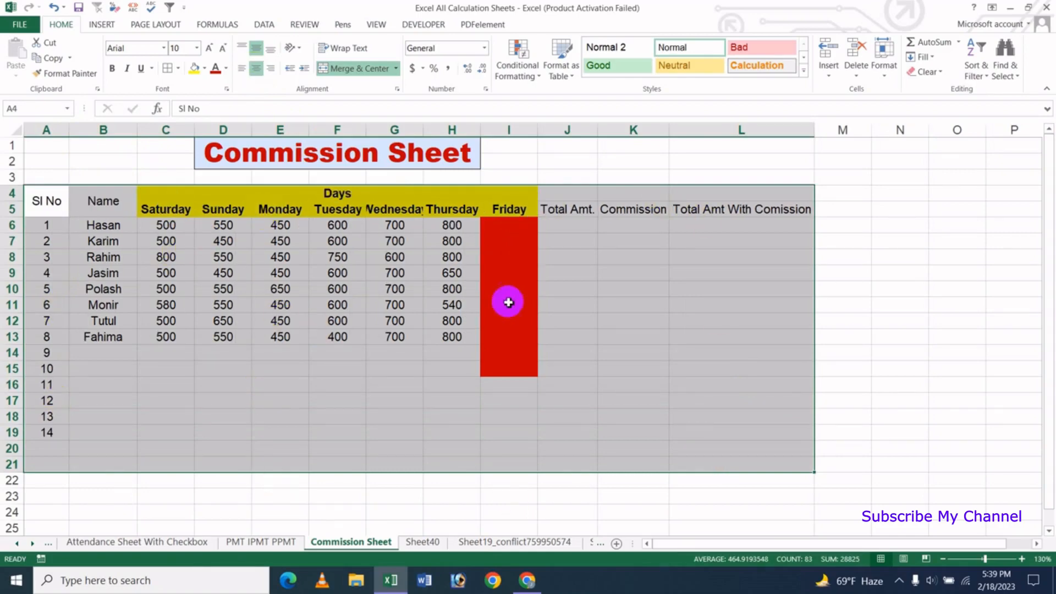
{"action": "left_click", "coordinate": [177, 68]}
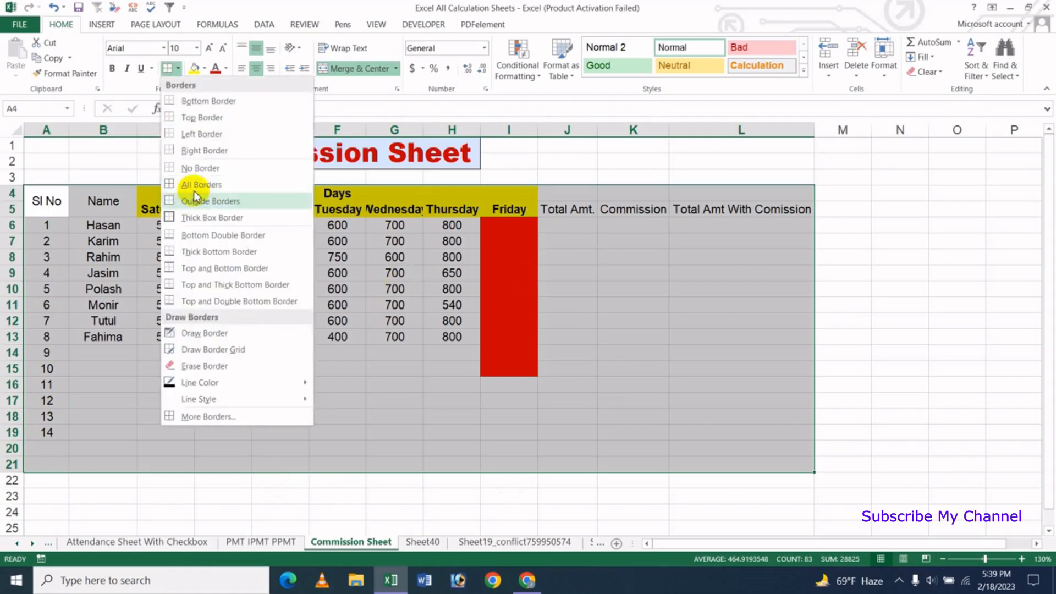
{"action": "left_click", "coordinate": [197, 185]}
{"action": "left_click", "coordinate": [350, 371]}
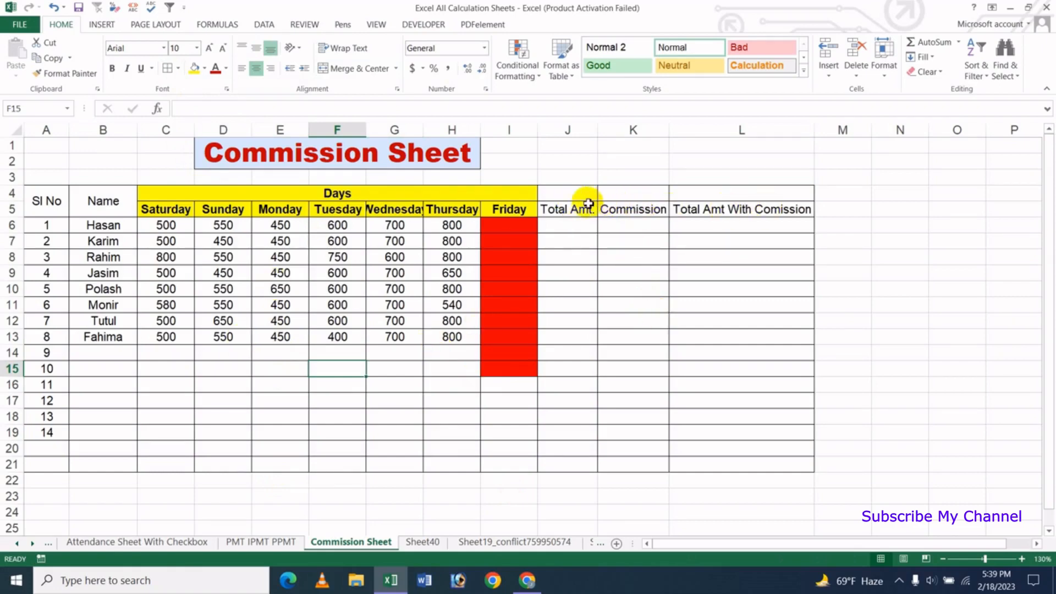
Step: Merge rows 4 and 5 for each of the Total Amt., Commission and Total Amt With Comission headings and middle-align them
{"action": "left_click", "coordinate": [570, 199]}
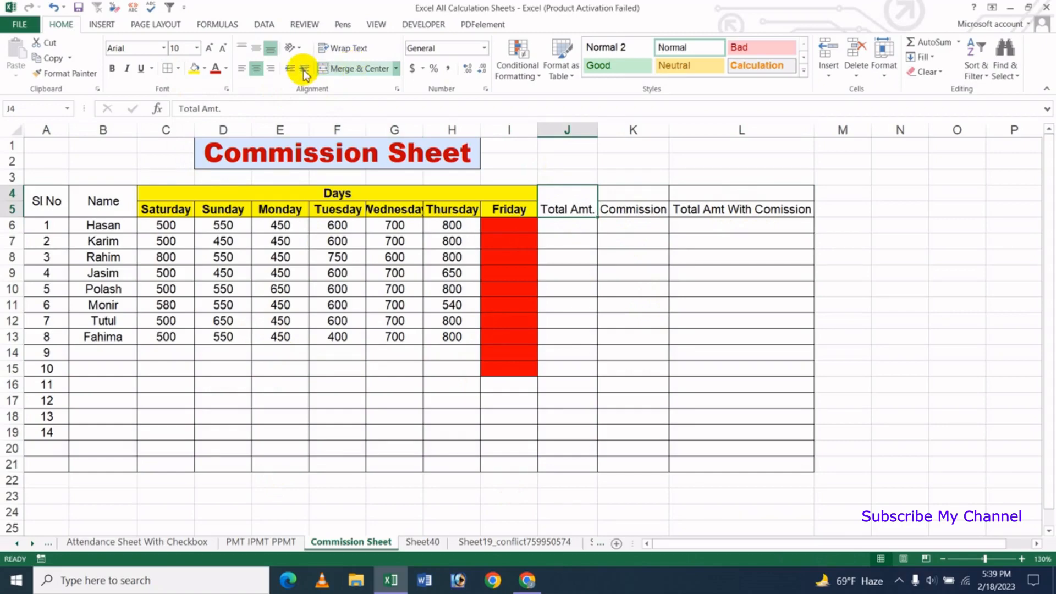
{"action": "left_click", "coordinate": [259, 51]}
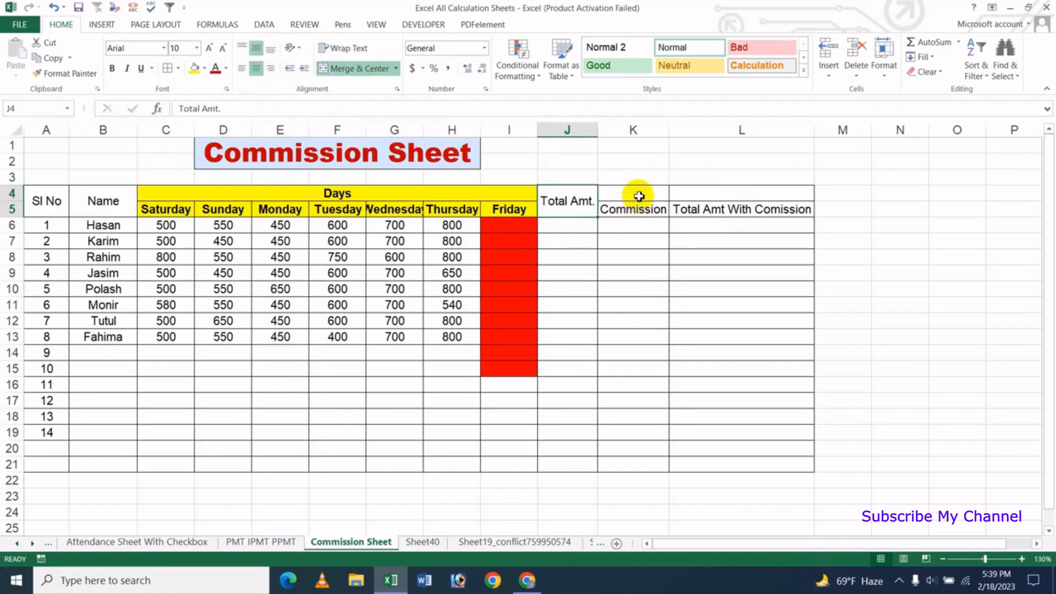
{"action": "left_click_drag", "start_coordinate": [639, 197], "coordinate": [636, 208]}
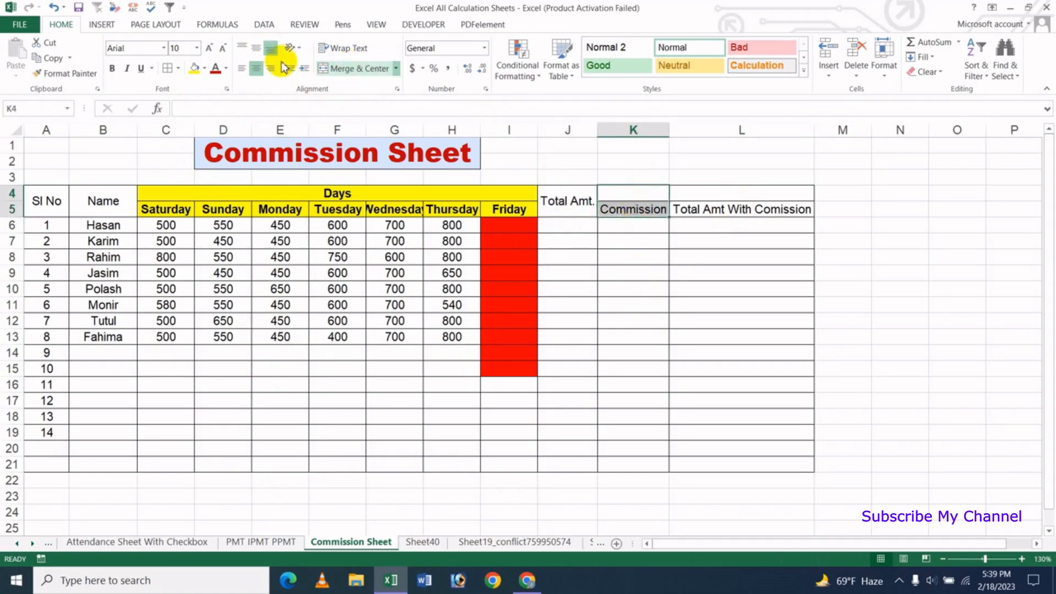
{"action": "left_click", "coordinate": [256, 49]}
{"action": "left_click_drag", "start_coordinate": [735, 200], "coordinate": [734, 208]}
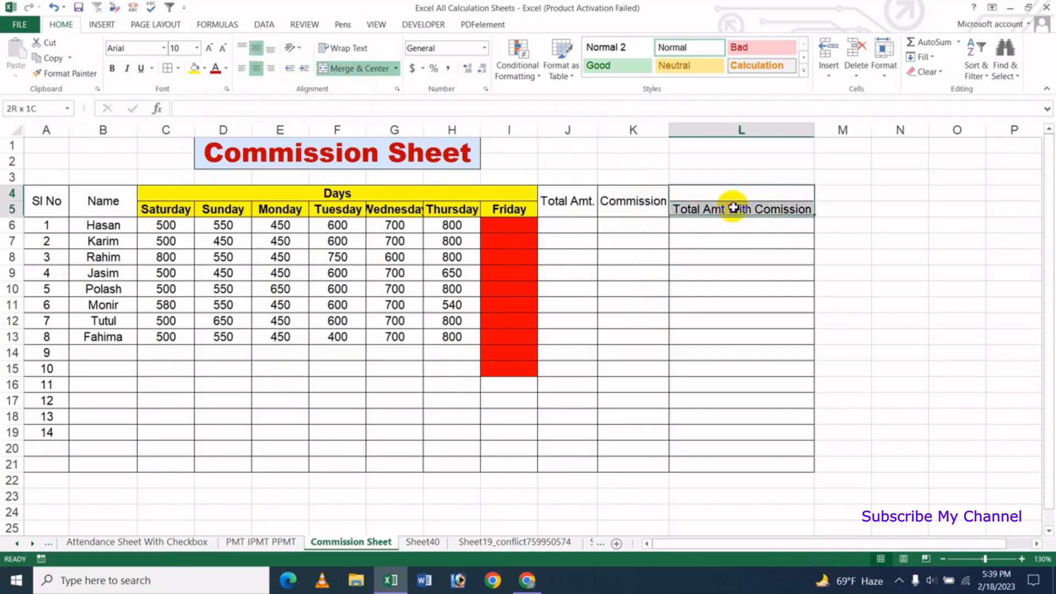
{"action": "left_click", "coordinate": [347, 71]}
{"action": "left_click", "coordinate": [255, 49]}
{"action": "left_click", "coordinate": [676, 288]}
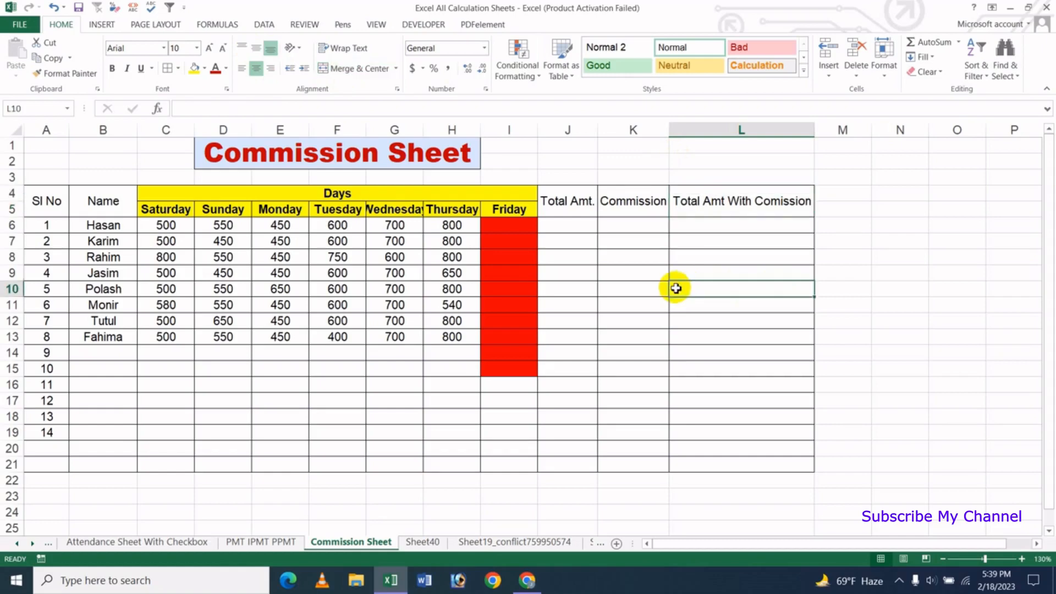
Step: Make the Total Amt., Commission and Total Amt With Comission headings bold with a light blue fill
{"action": "left_click_drag", "start_coordinate": [559, 198], "coordinate": [724, 203]}
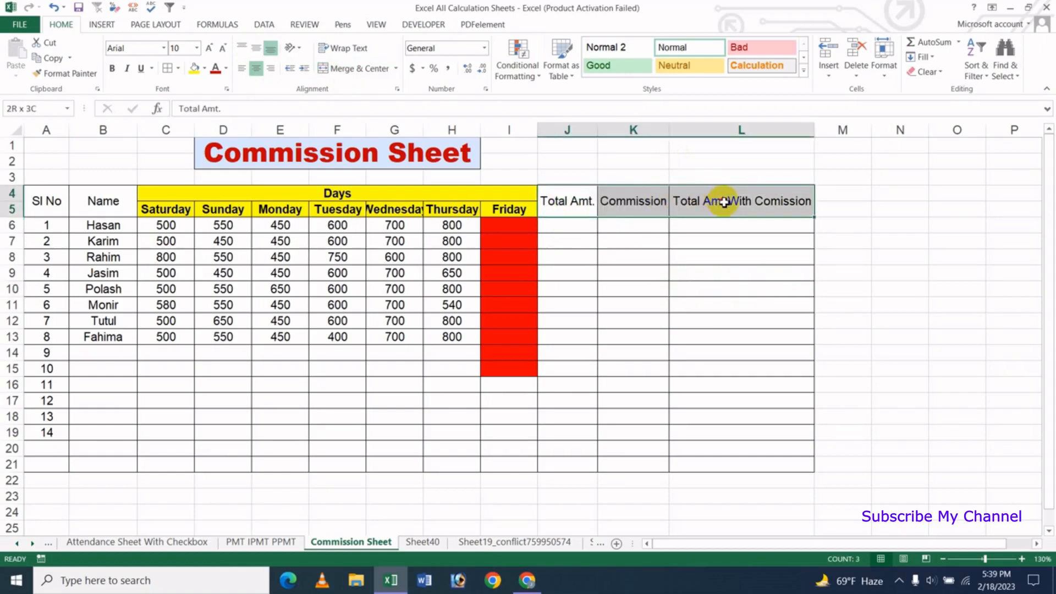
{"action": "left_click", "coordinate": [112, 68]}
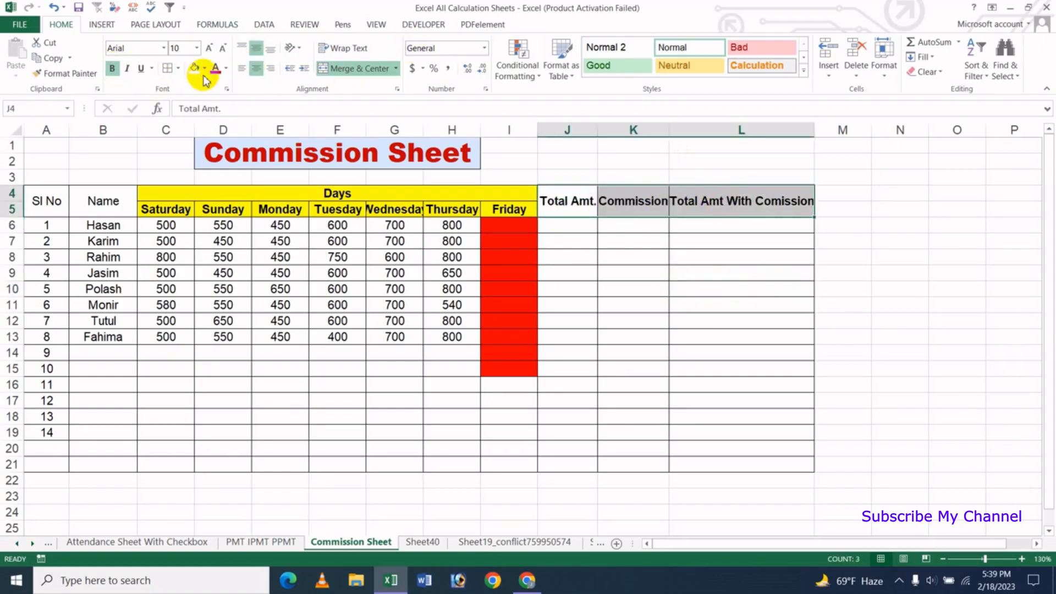
{"action": "left_click", "coordinate": [206, 68]}
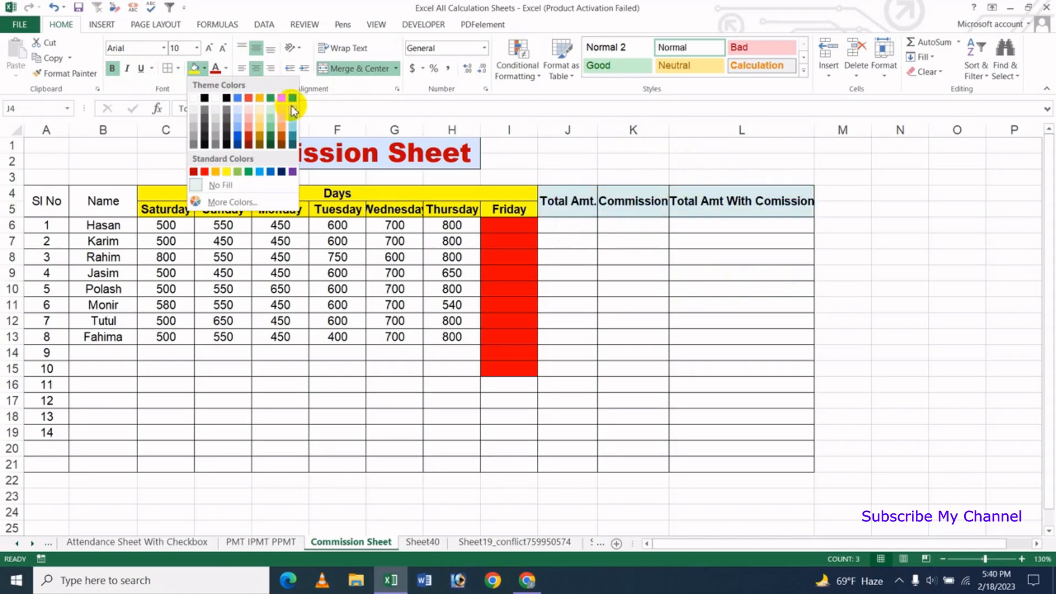
{"action": "left_click", "coordinate": [292, 108]}
{"action": "left_click", "coordinate": [640, 292]}
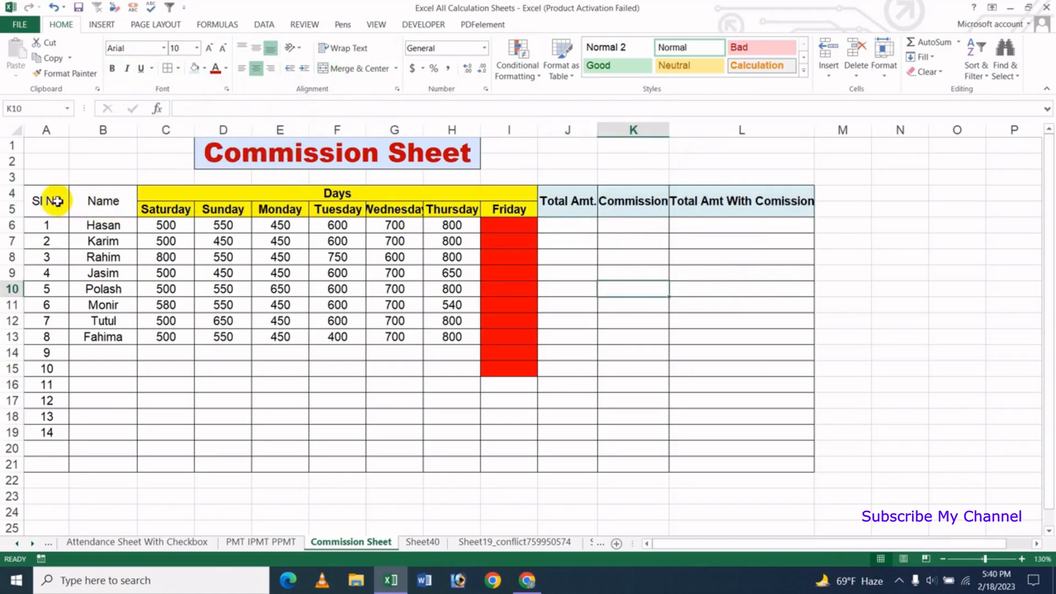
Step: Give the Sl No and Name headings a light orange fill and bold text
{"action": "left_click_drag", "start_coordinate": [56, 201], "coordinate": [78, 199]}
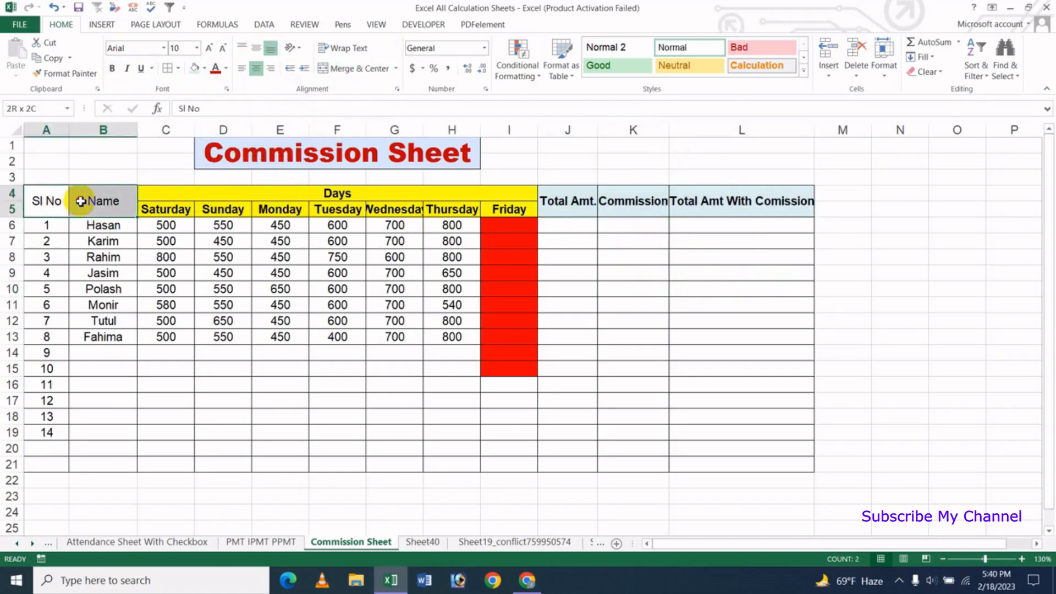
{"action": "left_click", "coordinate": [204, 69]}
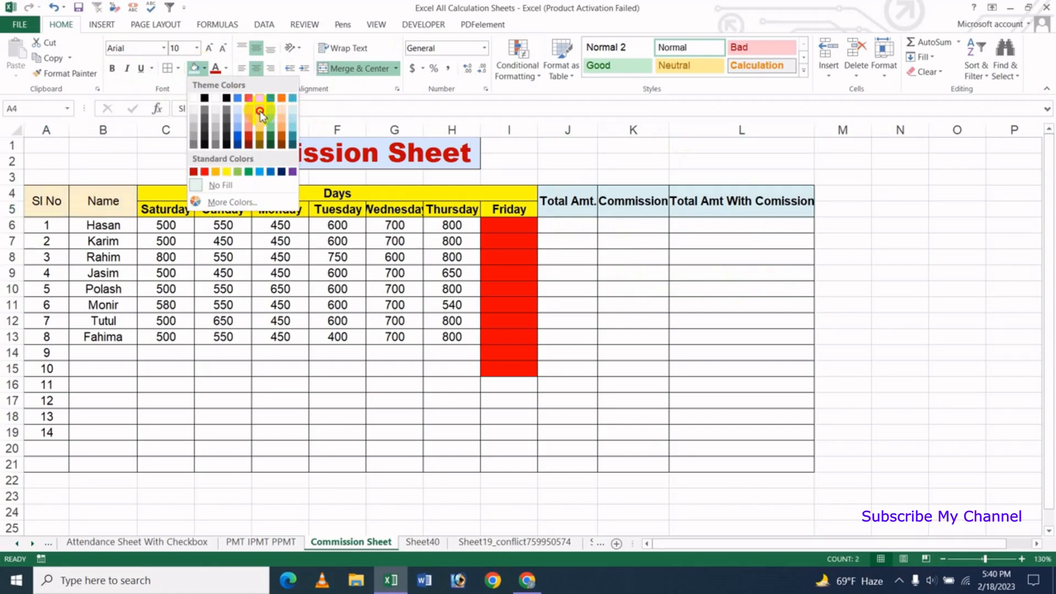
{"action": "left_click", "coordinate": [259, 110]}
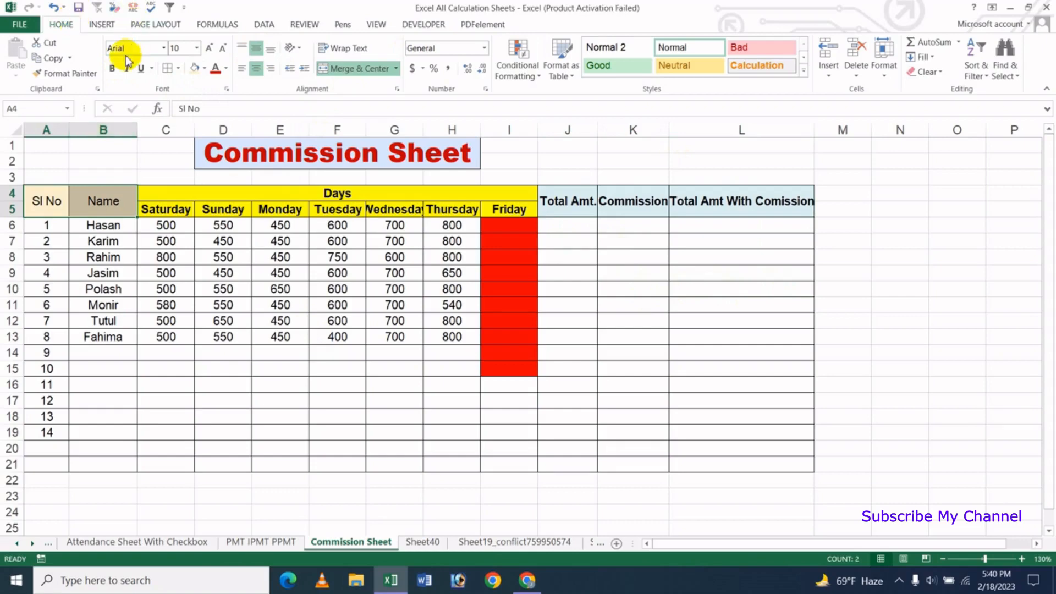
{"action": "left_click", "coordinate": [112, 69]}
{"action": "left_click", "coordinate": [242, 338]}
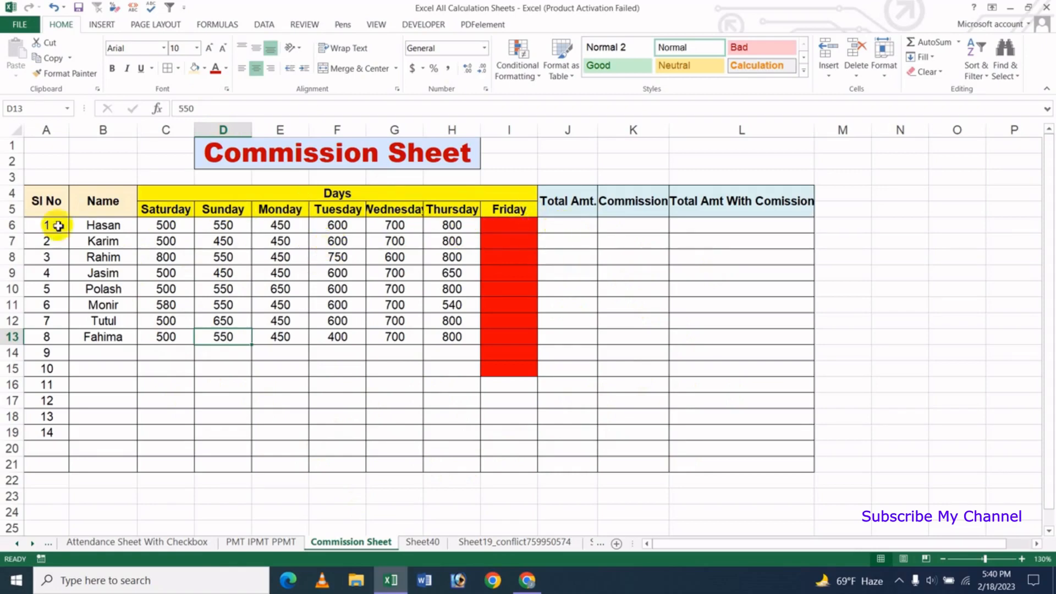
Step: Enter =SUM(C6:H6) in J6 to total the first row's Saturday to Thursday amounts, and reselect that cell
{"action": "left_click", "coordinate": [566, 228]}
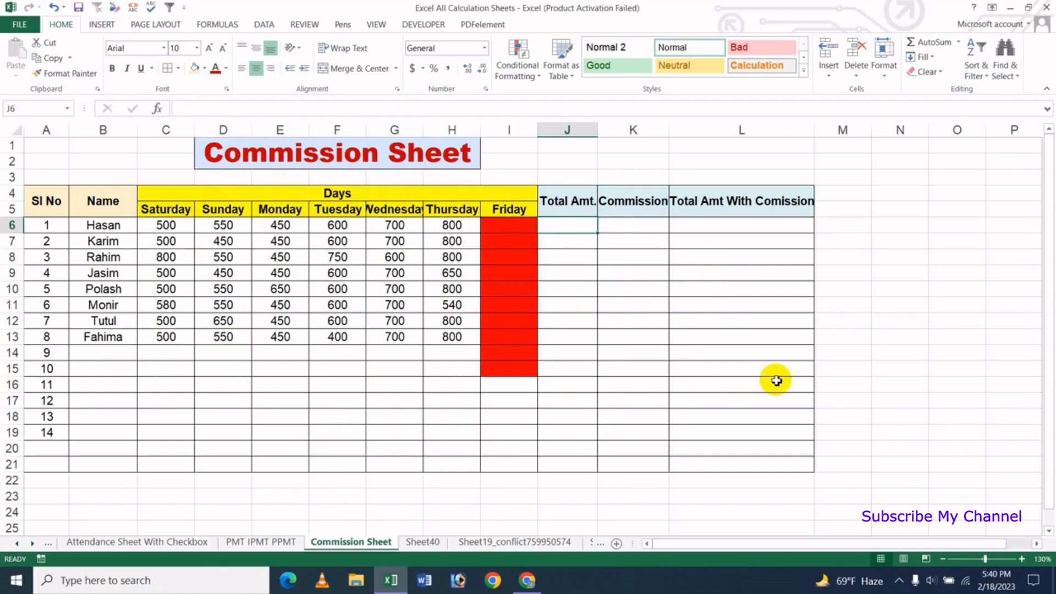
{"action": "type", "text": "=sum"}
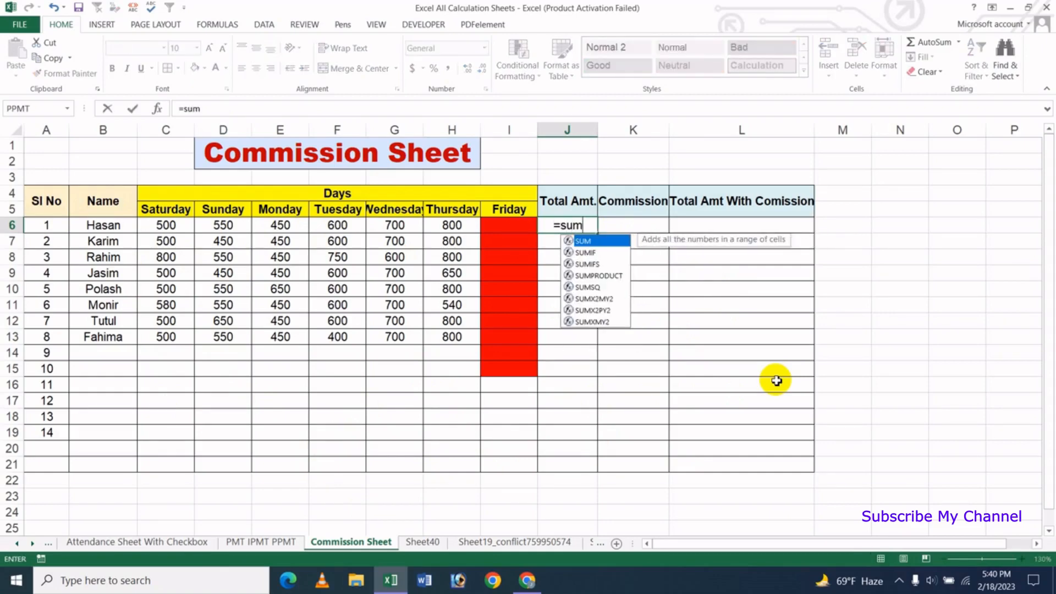
{"action": "key", "text": "Tab"}
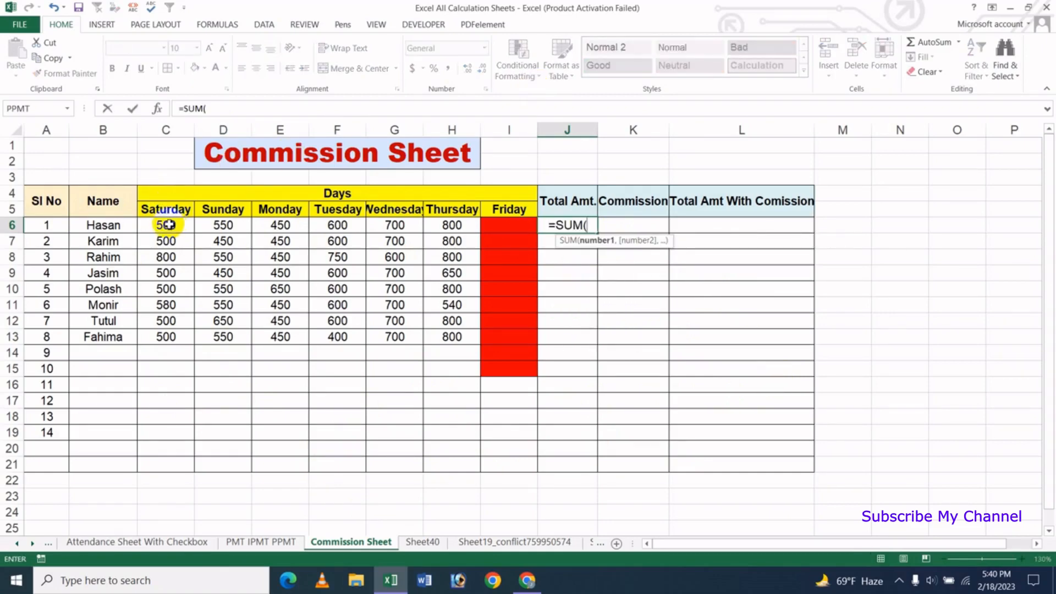
{"action": "left_click_drag", "start_coordinate": [163, 225], "coordinate": [466, 227]}
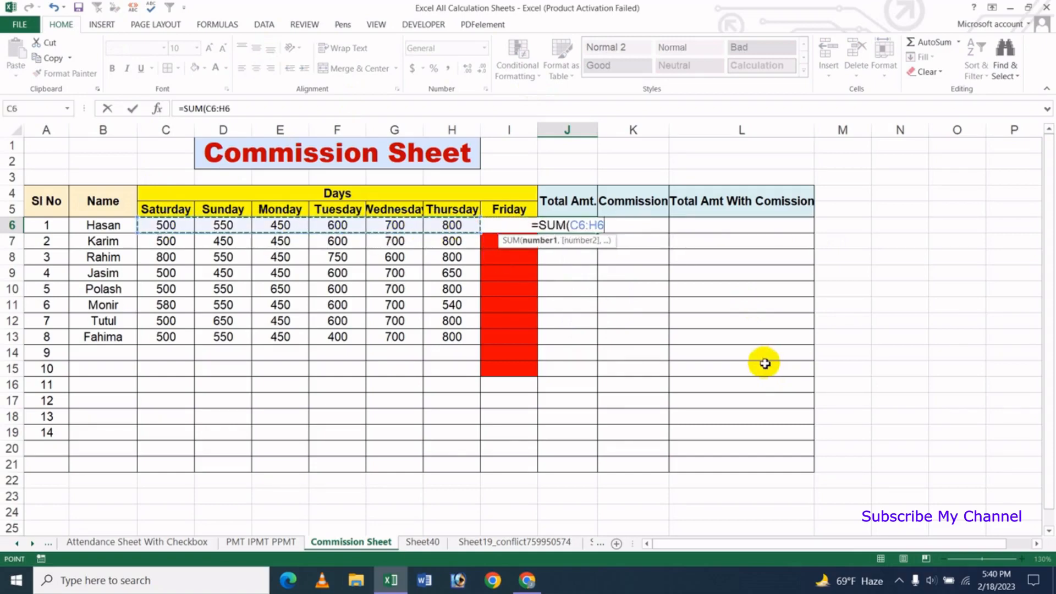
{"action": "key", "text": "Return"}
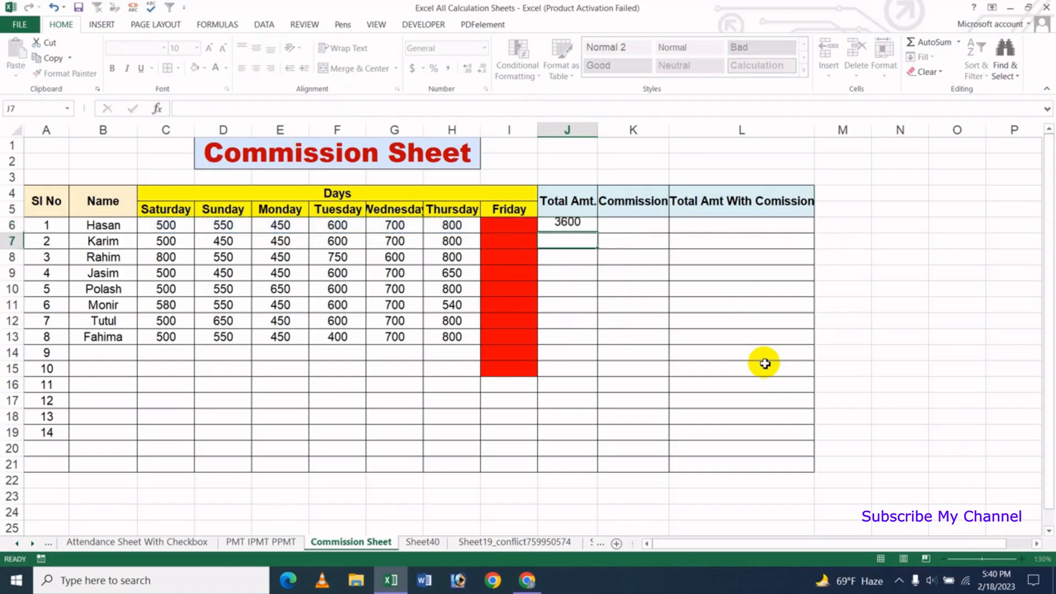
{"action": "left_click", "coordinate": [567, 225]}
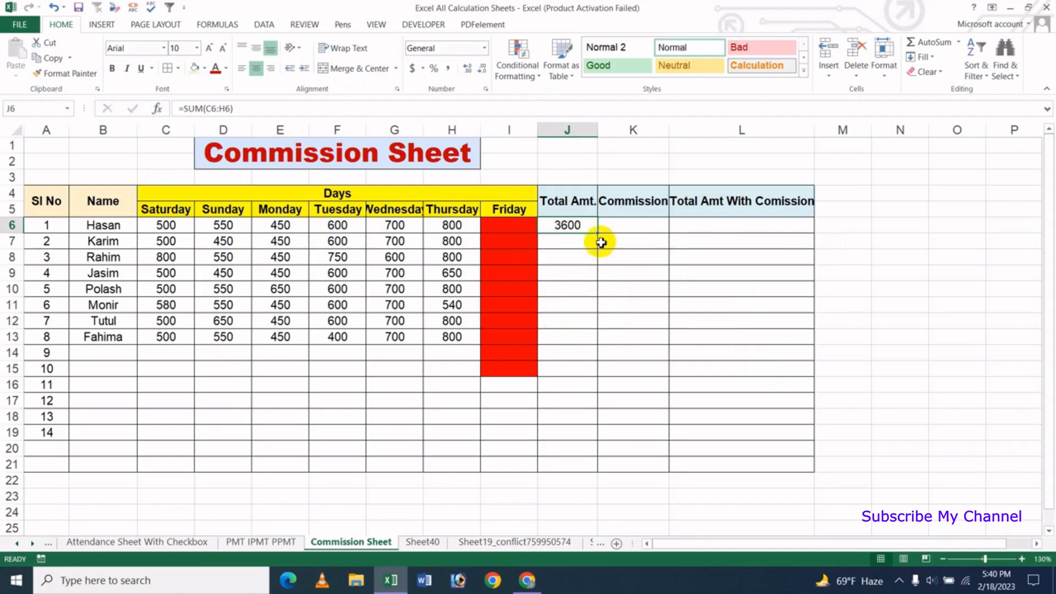
Step: Copy the Total Amt. formula from J6 down through J13 for the remaining people
{"action": "left_click_drag", "start_coordinate": [600, 235], "coordinate": [596, 340]}
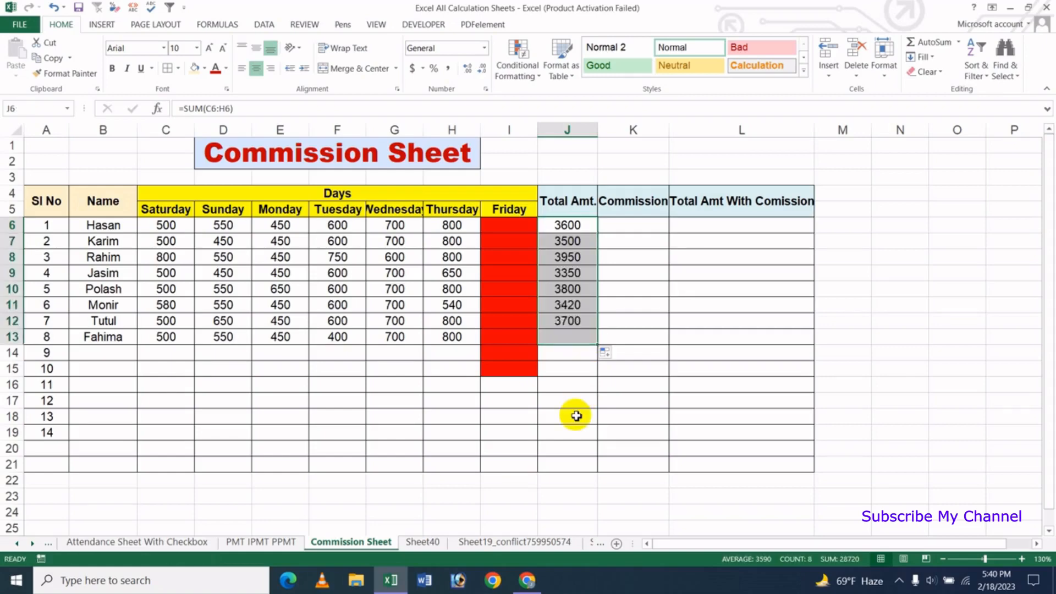
{"action": "left_click", "coordinate": [582, 380]}
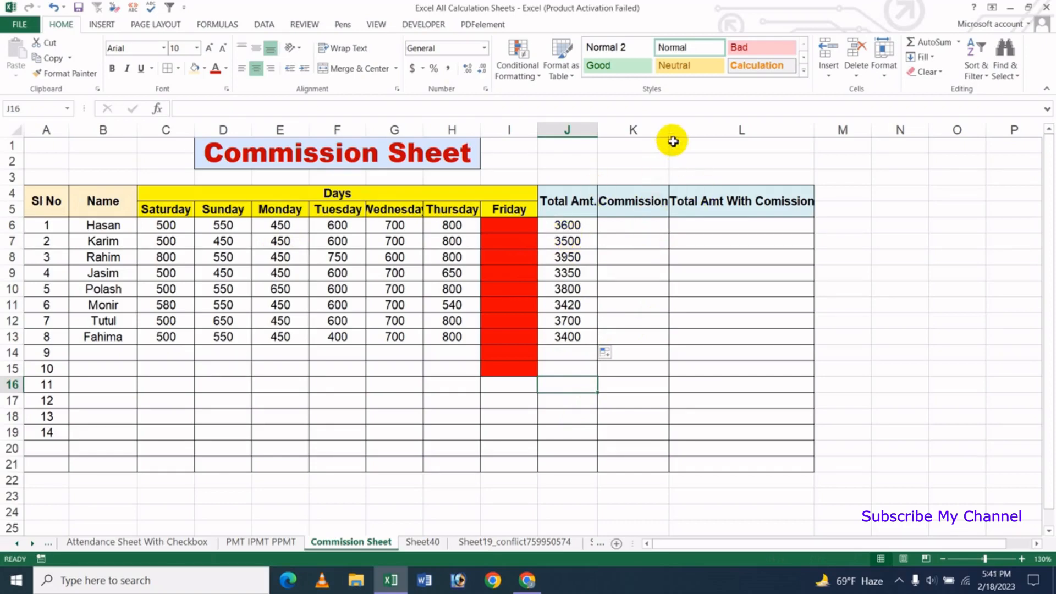
Step: Widen column K and change its heading to Commission 20%
{"action": "left_click_drag", "start_coordinate": [672, 132], "coordinate": [700, 132]}
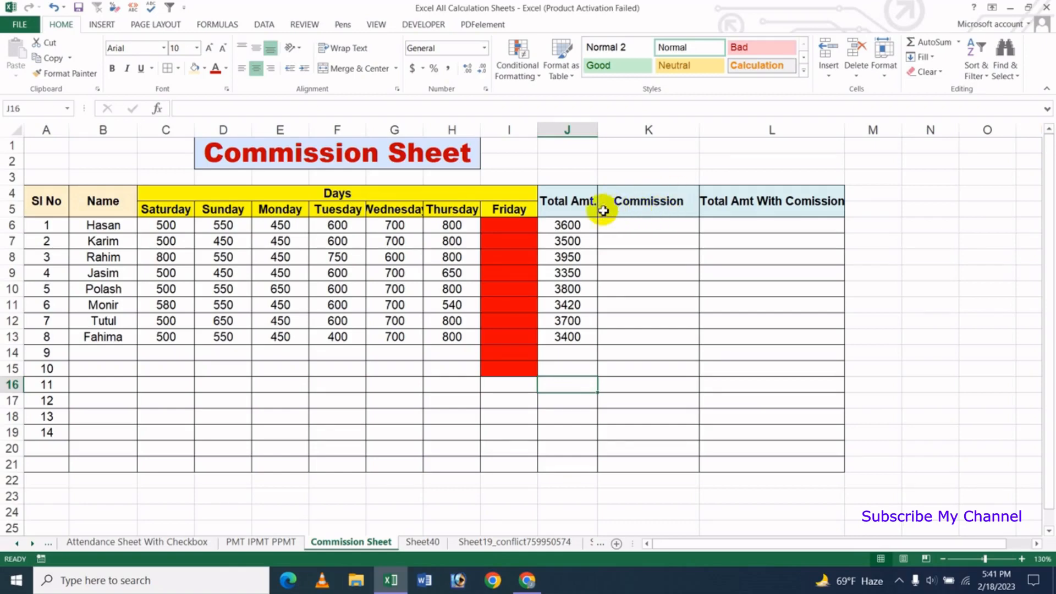
{"action": "double_click", "coordinate": [678, 201]}
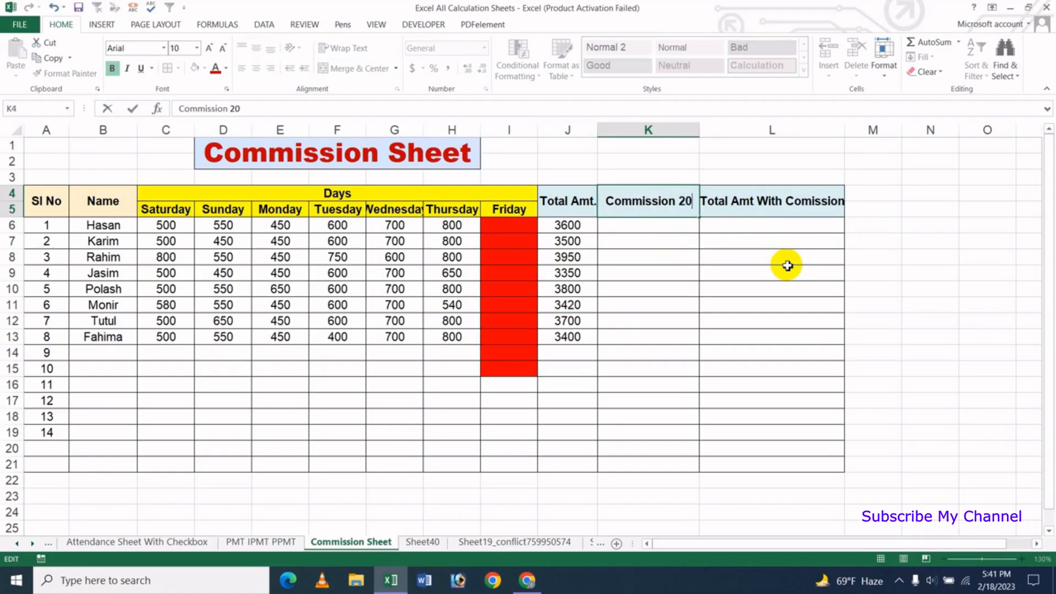
{"action": "type", "text": "20%"}
{"action": "key", "text": "Return"}
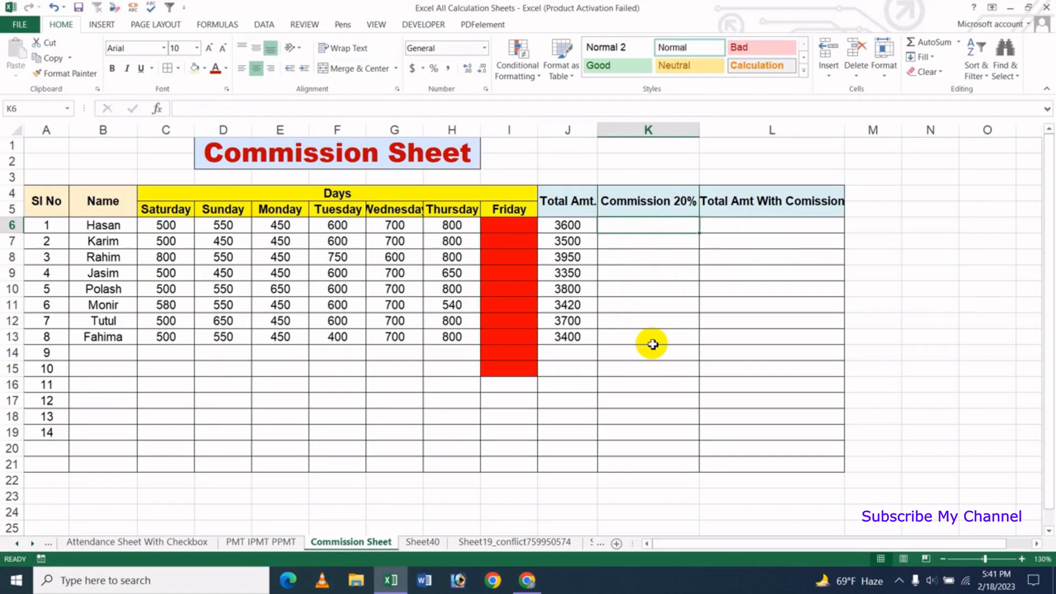
Step: Enter =J6*20% in K6 to calculate the commission and copy the formula down to K13
{"action": "type", "text": "="}
{"action": "left_click", "coordinate": [567, 225]}
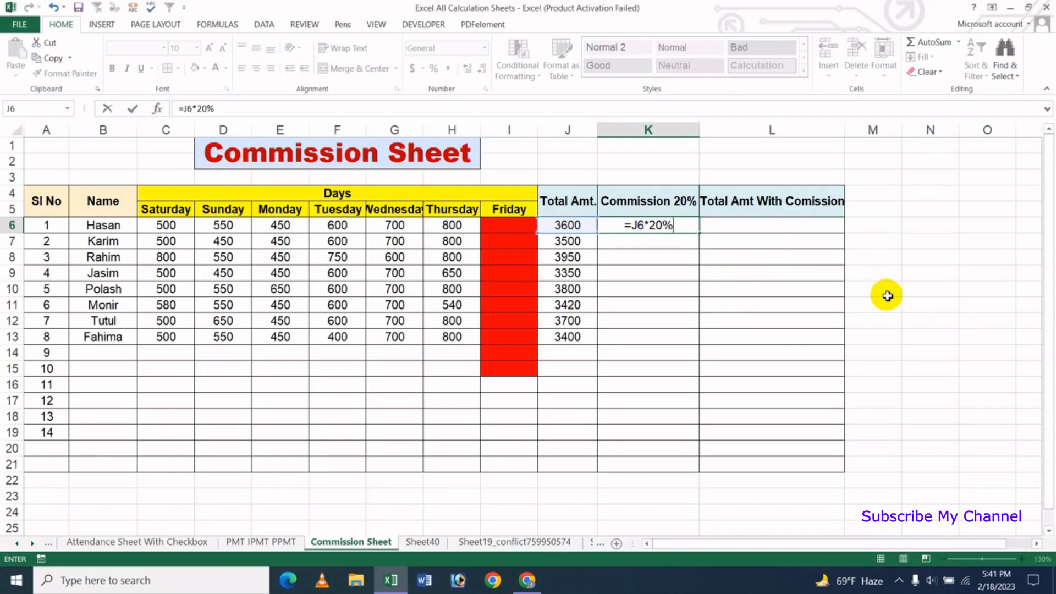
{"action": "key", "text": "Return"}
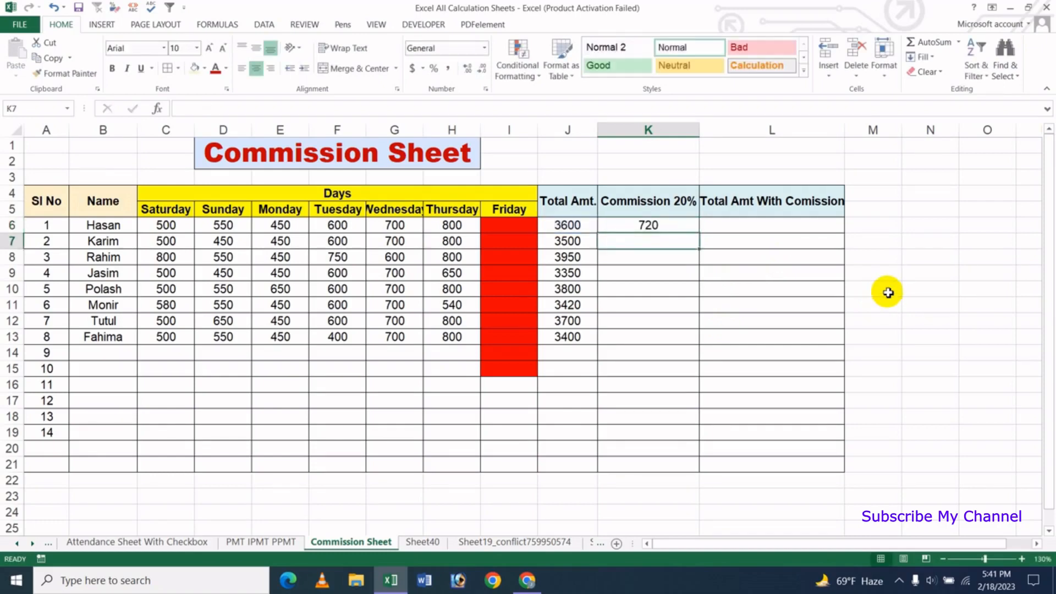
{"action": "left_click", "coordinate": [664, 230]}
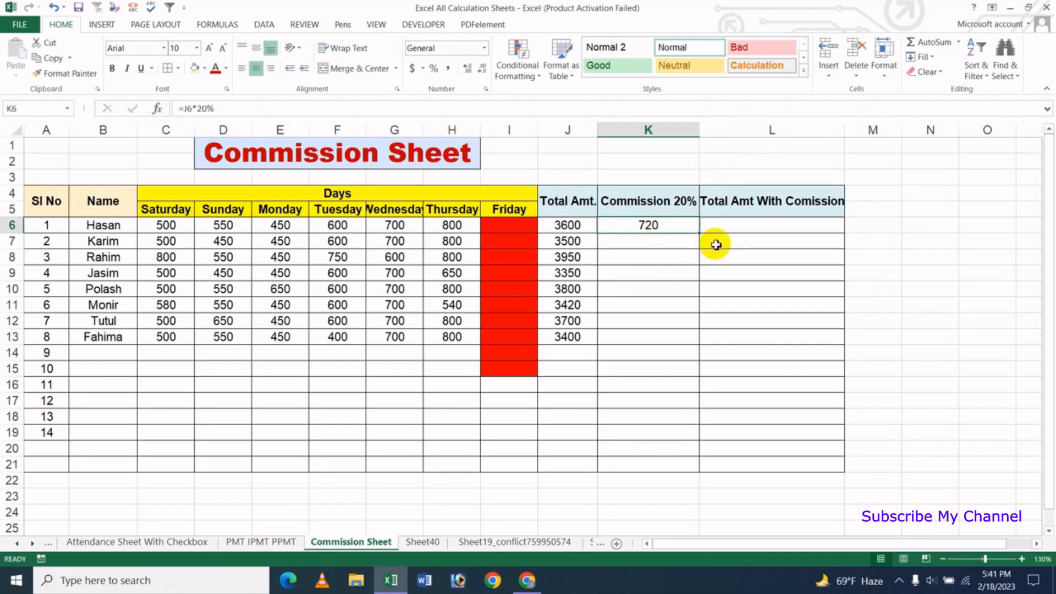
{"action": "left_click_drag", "start_coordinate": [702, 236], "coordinate": [683, 338]}
Step: Check the copied commission formulas in column K and clear the values in K6:K13
{"action": "left_click", "coordinate": [672, 290]}
{"action": "left_click", "coordinate": [573, 240]}
{"action": "left_click", "coordinate": [671, 241]}
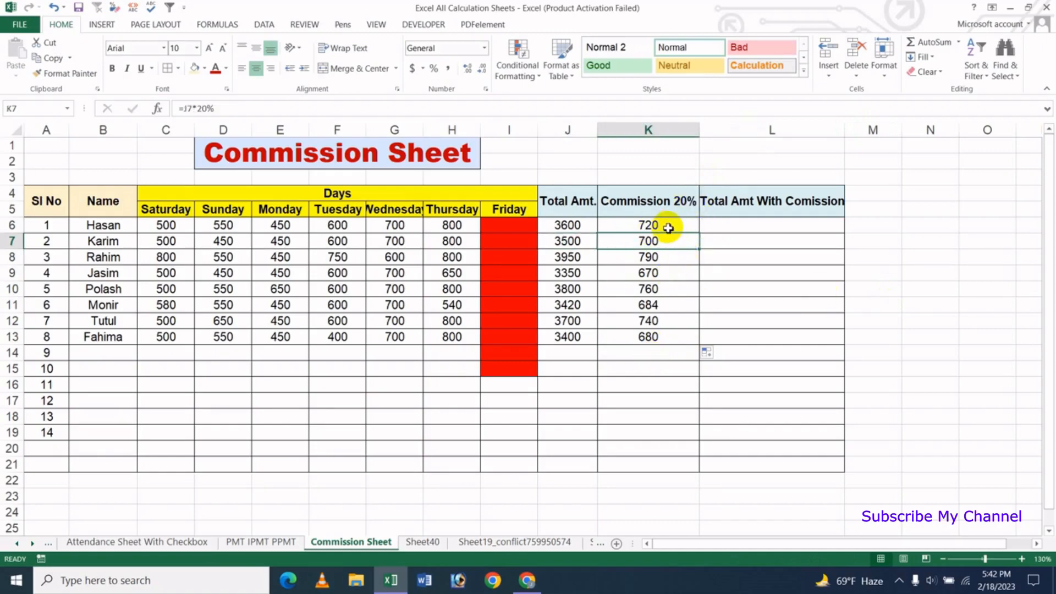
{"action": "left_click", "coordinate": [654, 292]}
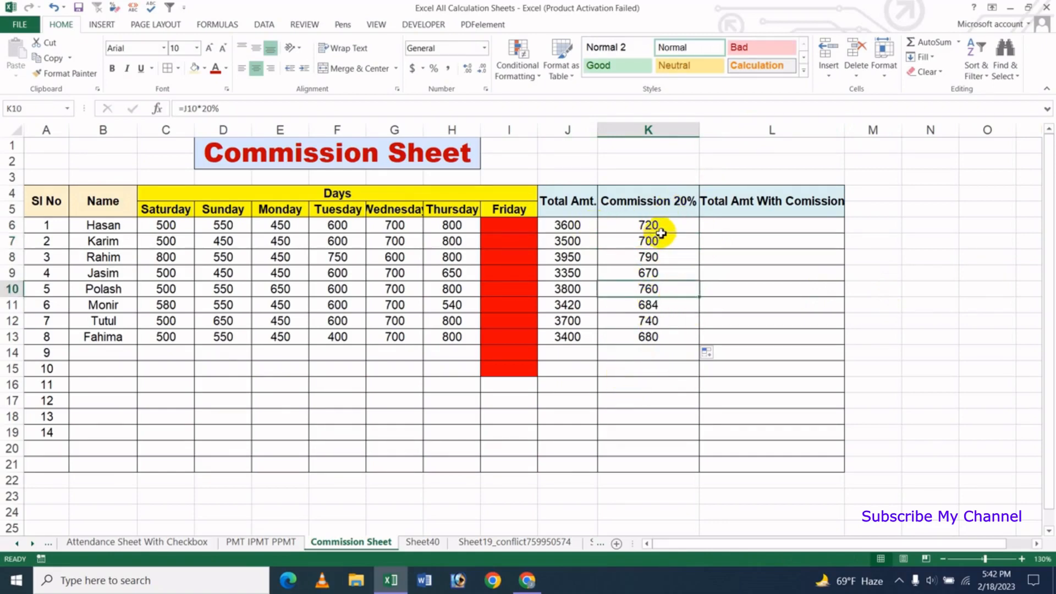
{"action": "left_click_drag", "start_coordinate": [660, 226], "coordinate": [659, 336]}
{"action": "key", "text": "Delete"}
Step: Enter =J6/100*20 in K6 to calculate the commission and copy the formula down to K13
{"action": "left_click", "coordinate": [645, 227]}
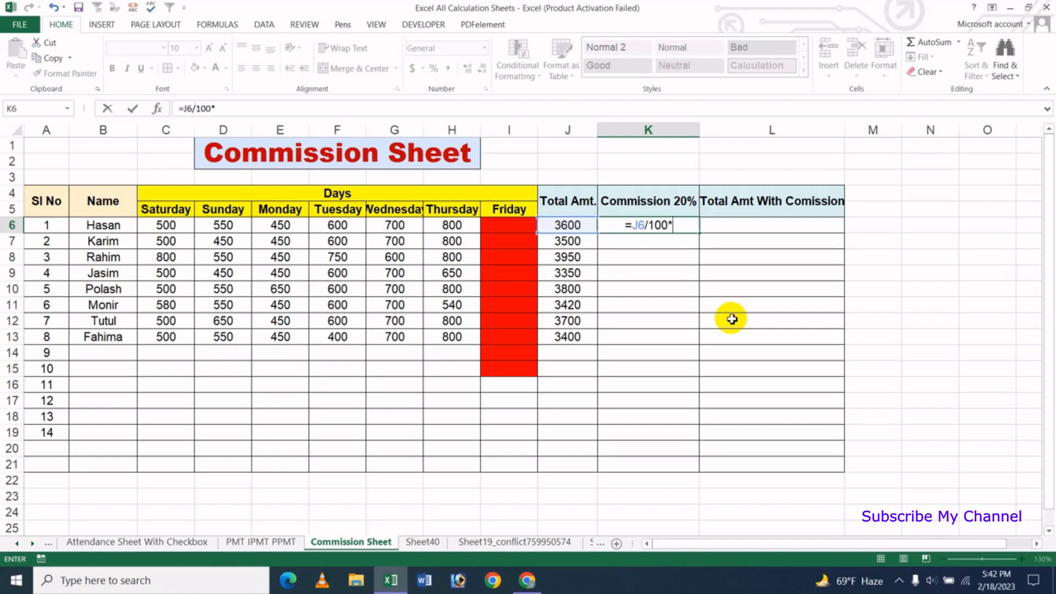
{"action": "type", "text": "20"}
{"action": "key", "text": "Return"}
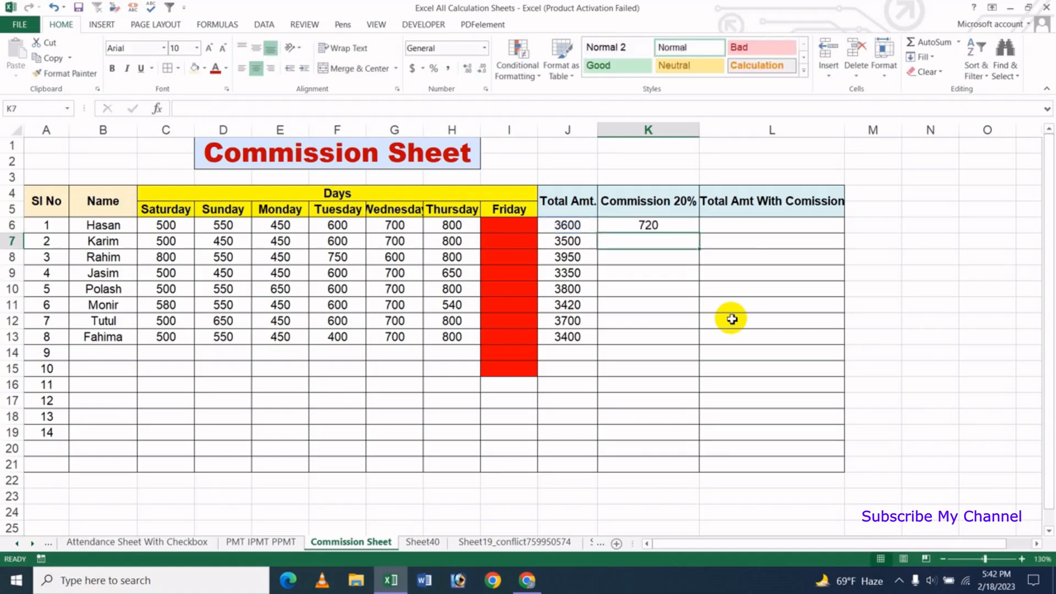
{"action": "left_click", "coordinate": [641, 225]}
{"action": "left_click_drag", "start_coordinate": [700, 234], "coordinate": [695, 345]}
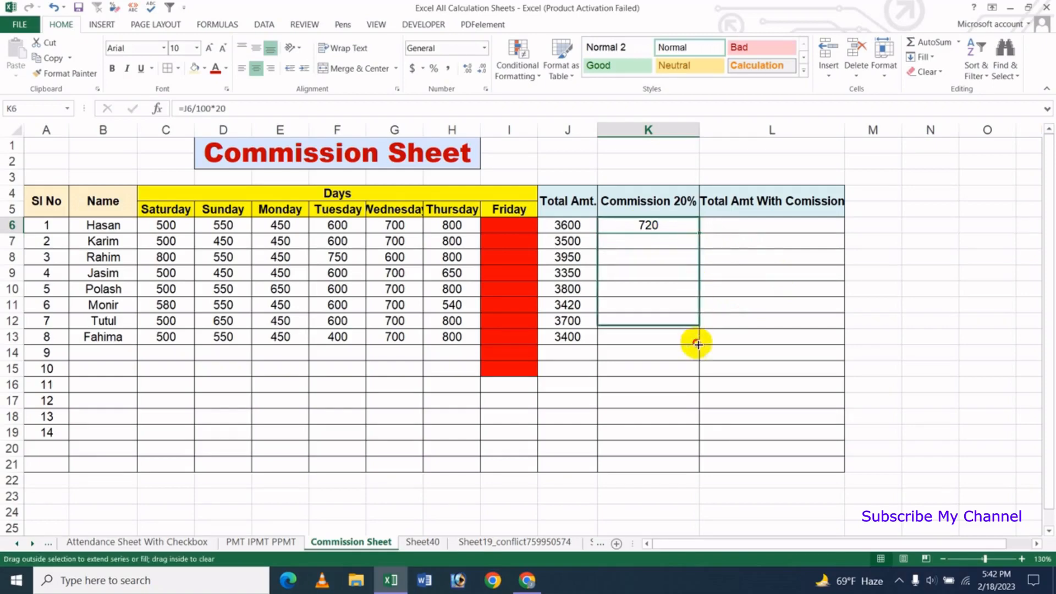
{"action": "left_click", "coordinate": [654, 385]}
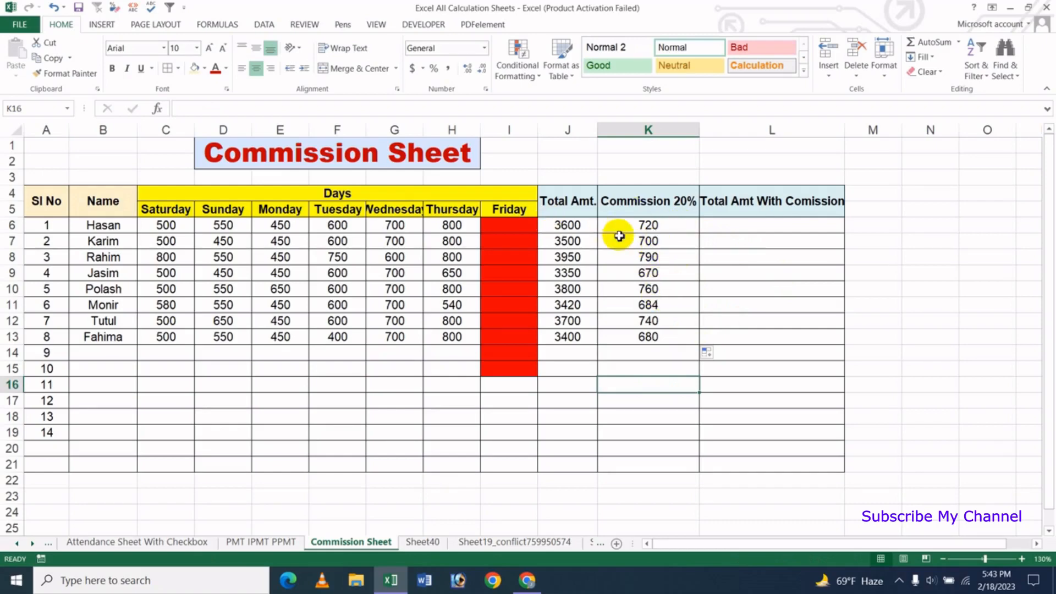
Step: Enter =J6+K6 in L6 to add the first row's total amount and commission
{"action": "left_click", "coordinate": [561, 224]}
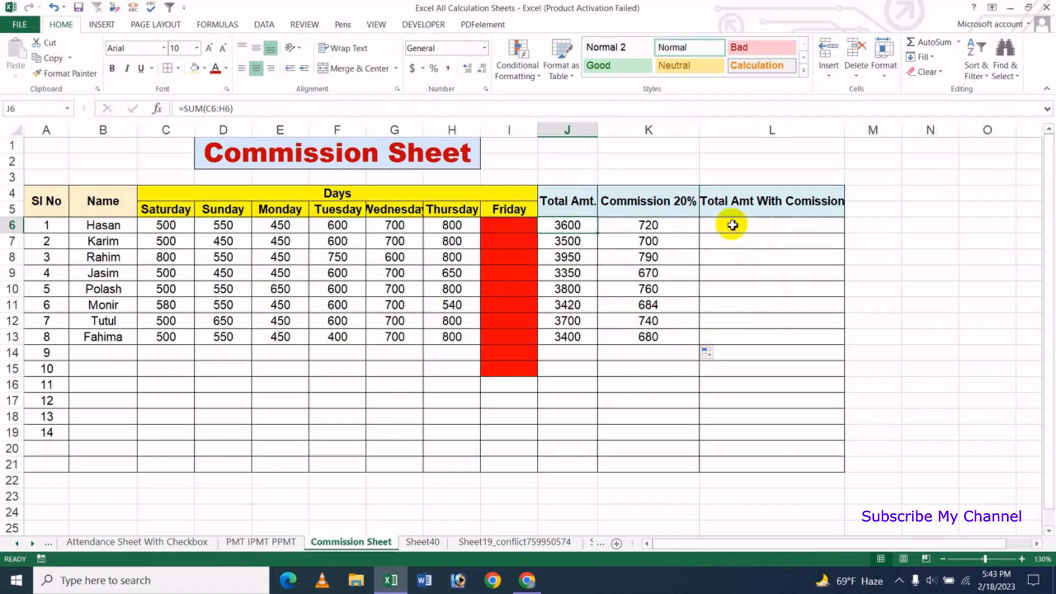
{"action": "left_click", "coordinate": [774, 226]}
{"action": "type", "text": "="}
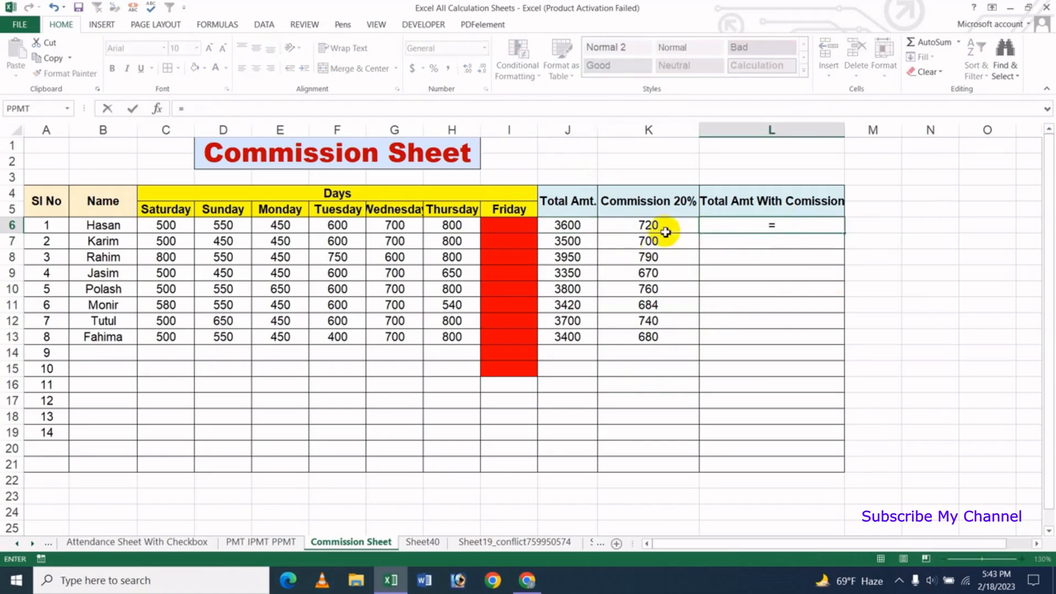
{"action": "left_click", "coordinate": [579, 225]}
{"action": "type", "text": "+"}
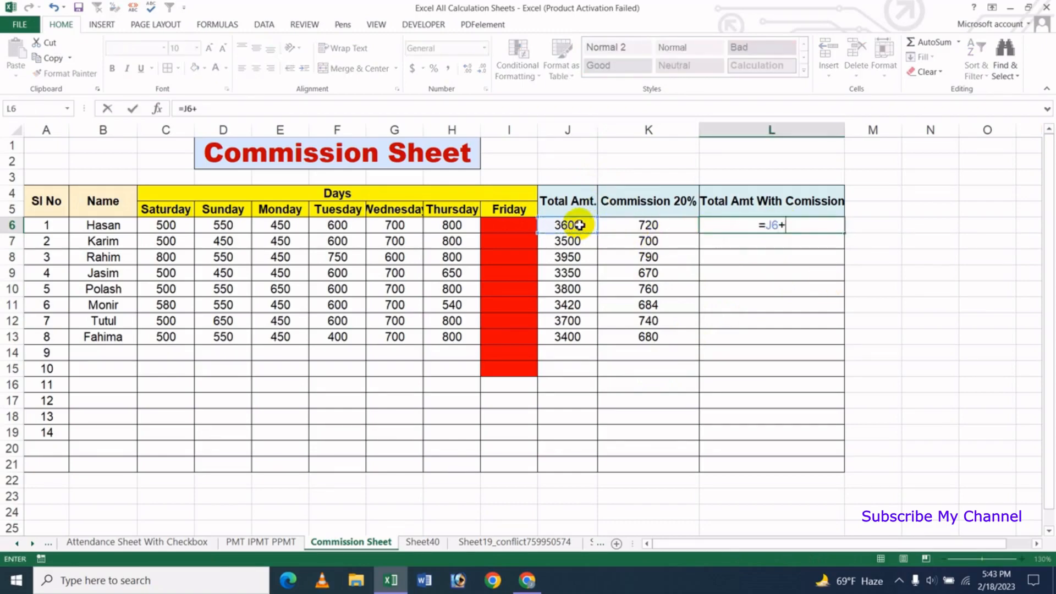
{"action": "left_click", "coordinate": [648, 224]}
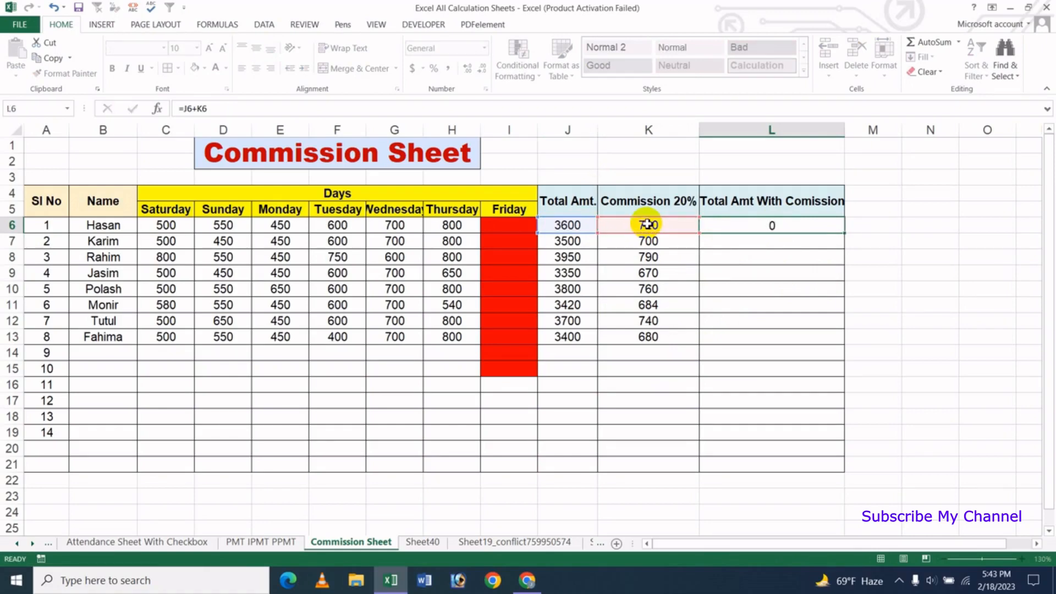
{"action": "key", "text": "Return"}
Step: Extend the L6 formula down to L13 and undo that fill
{"action": "left_click", "coordinate": [768, 227]}
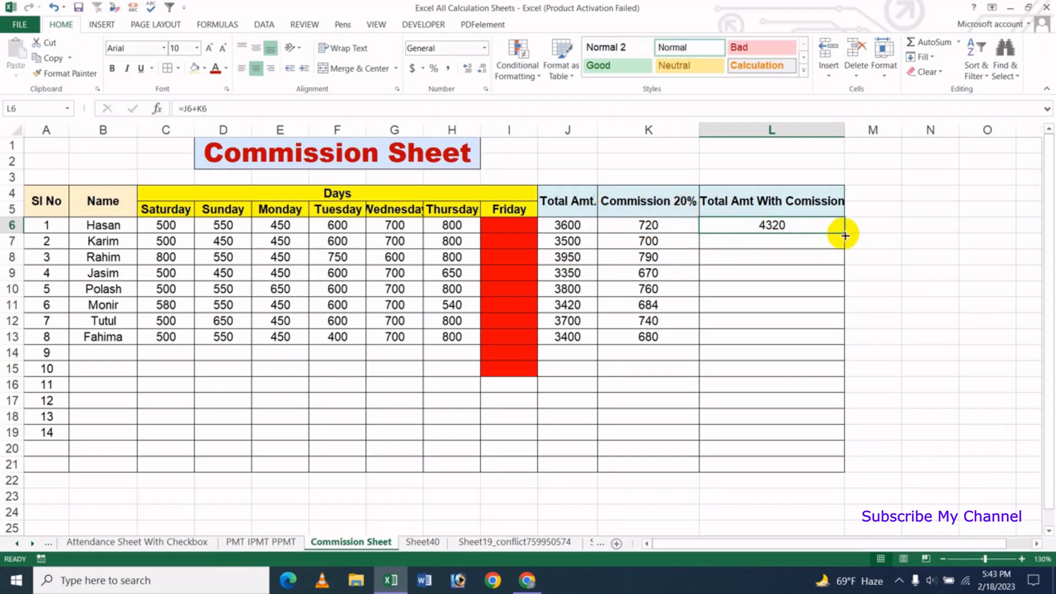
{"action": "left_click_drag", "start_coordinate": [845, 235], "coordinate": [837, 343]}
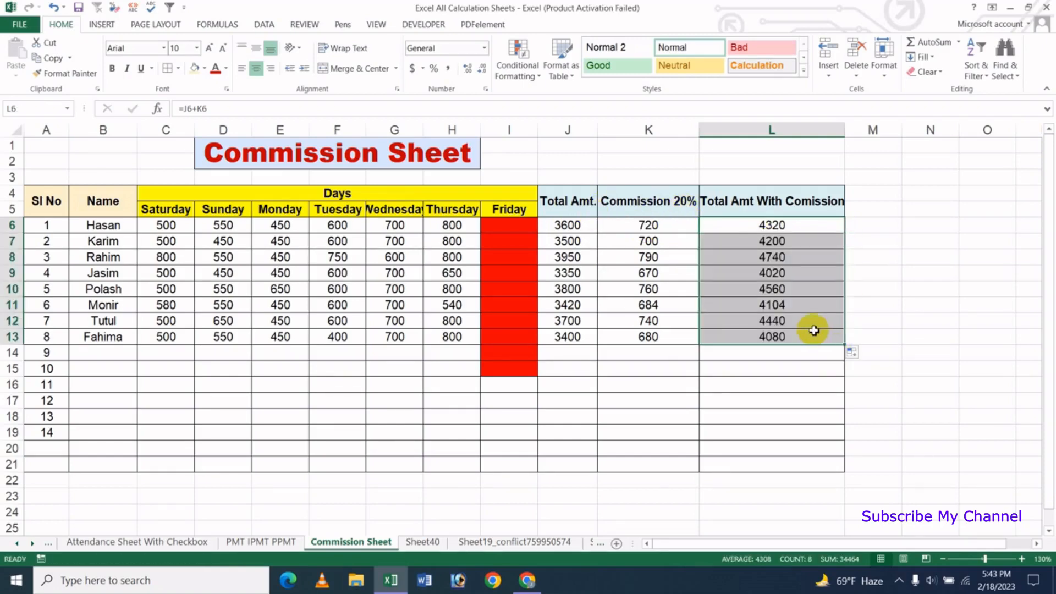
{"action": "key", "text": "ctrl+z"}
Step: Fill the L6 formula down through the selected range L6:L13 with Fill Down
{"action": "left_click_drag", "start_coordinate": [755, 226], "coordinate": [758, 337]}
{"action": "key", "text": "ctrl+d"}
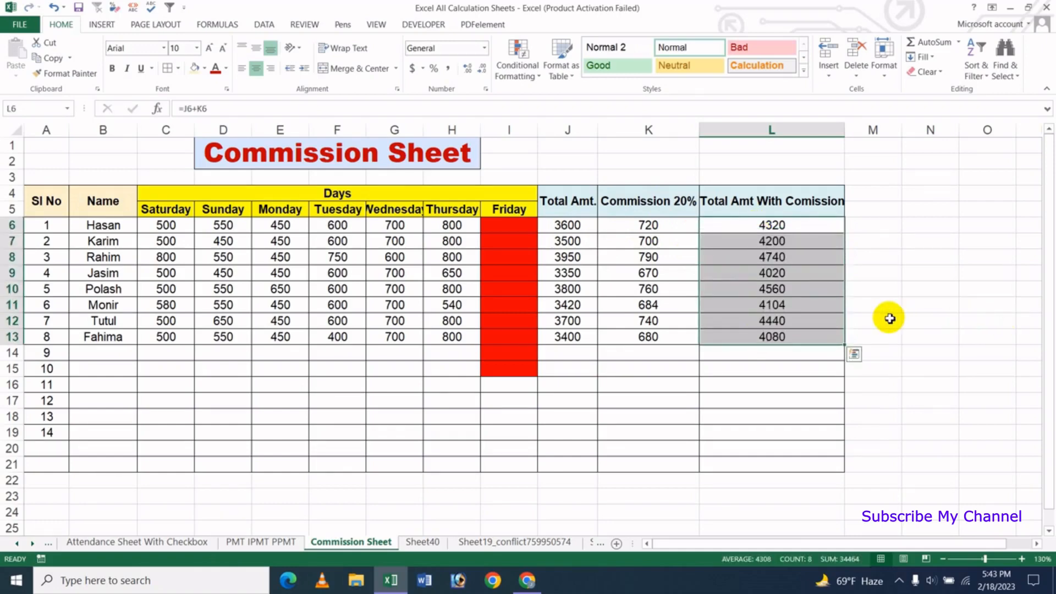
{"action": "left_click", "coordinate": [827, 326]}
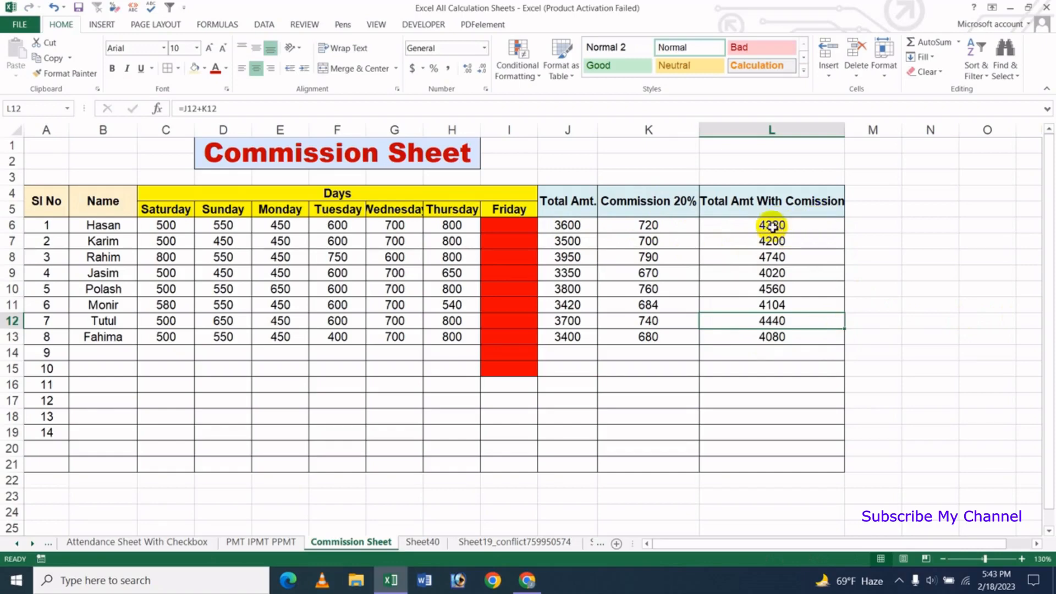
Step: Clear the Total Amt With Comission values in L6:L13
{"action": "left_click_drag", "start_coordinate": [759, 228], "coordinate": [761, 334]}
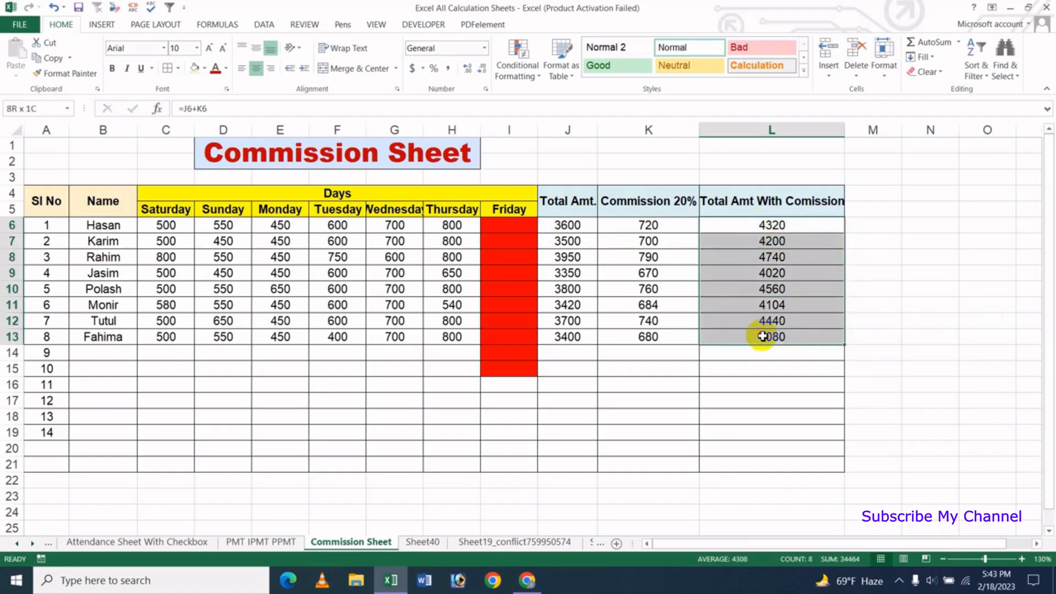
{"action": "key", "text": "Delete"}
{"action": "left_click", "coordinate": [773, 321]}
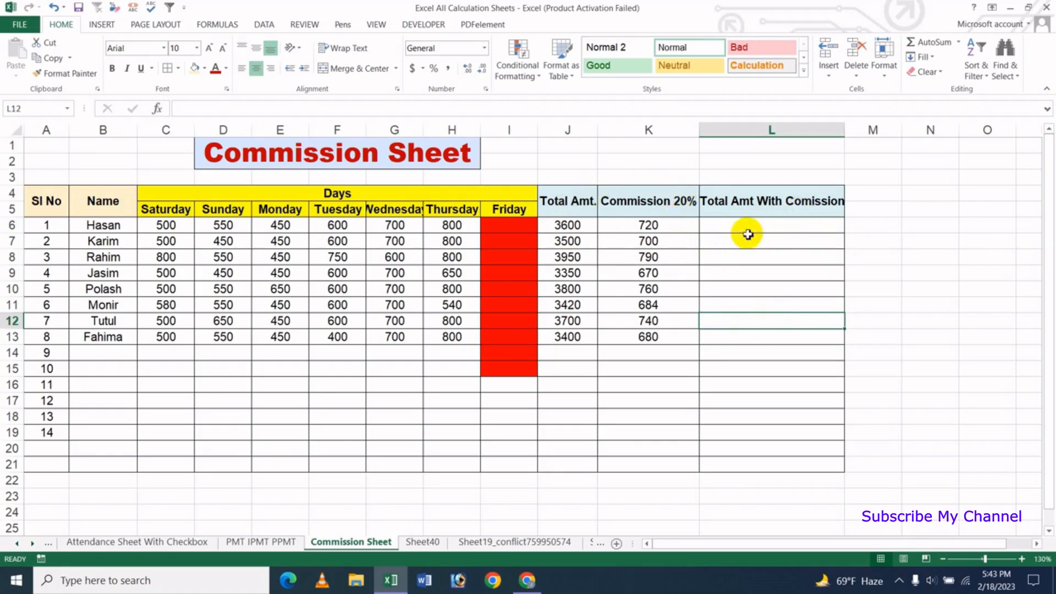
Step: Enter =J6*120% in L6 to calculate the total with commission directly from the total amount
{"action": "left_click", "coordinate": [764, 227]}
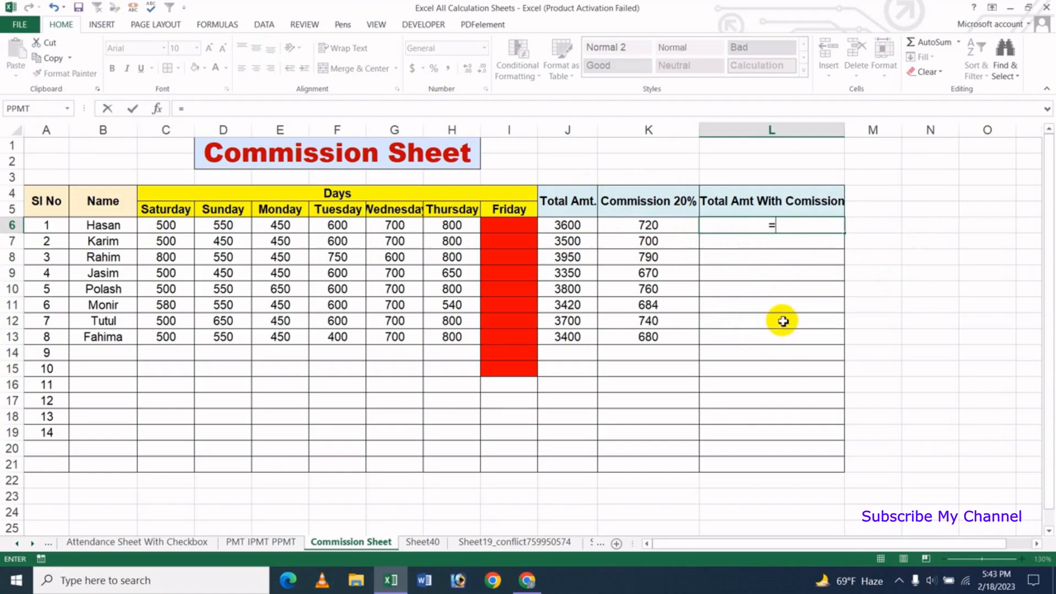
{"action": "left_click", "coordinate": [563, 224]}
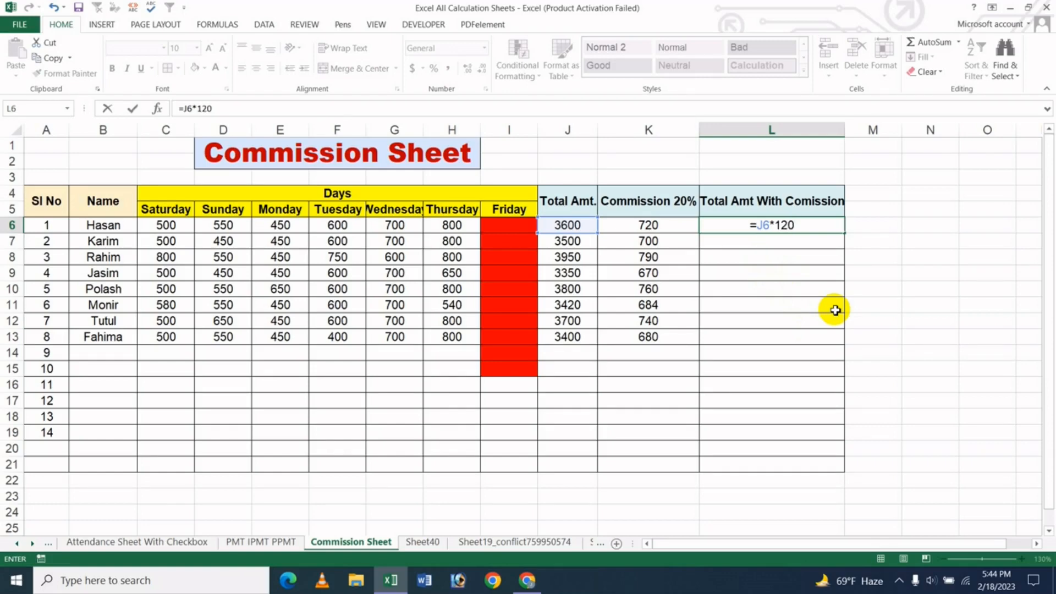
{"action": "key", "text": "Return"}
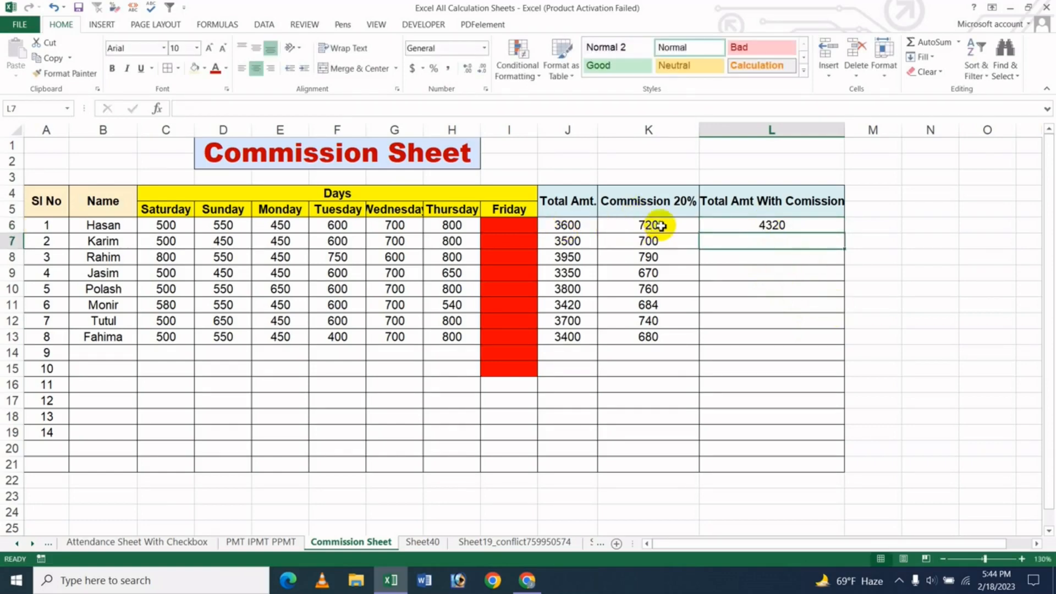
Step: Copy the L6 formula down the Total Amt With Comission column through L19
{"action": "left_click", "coordinate": [788, 229]}
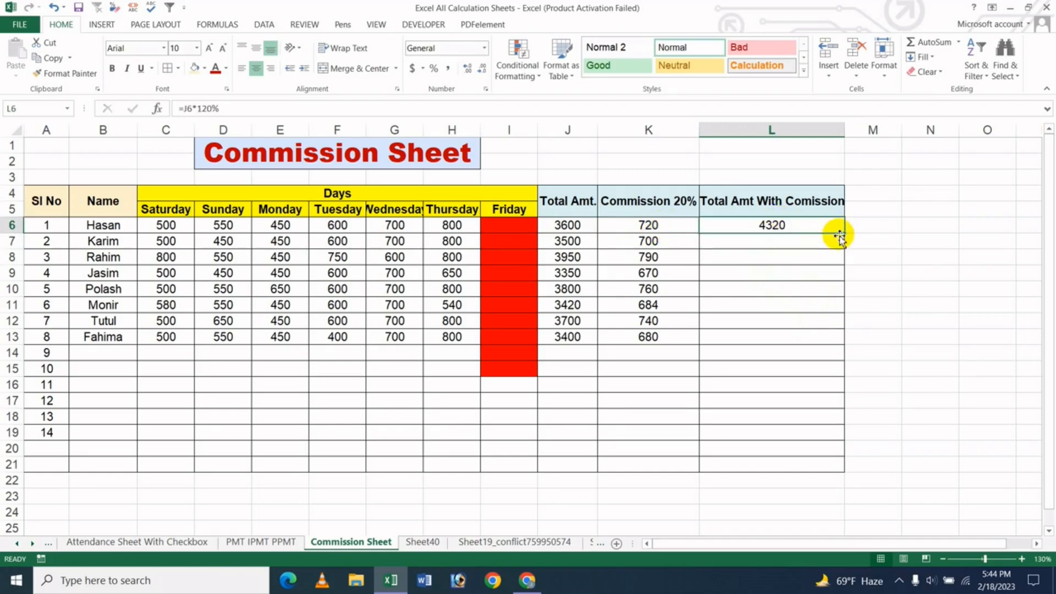
{"action": "double_click", "coordinate": [845, 236]}
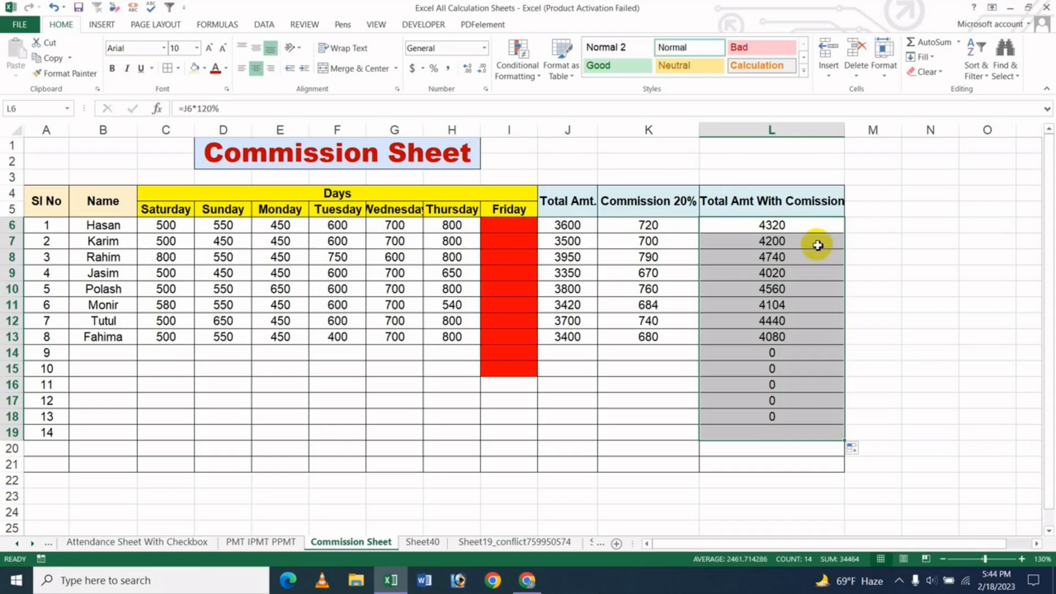
{"action": "left_click", "coordinate": [750, 384]}
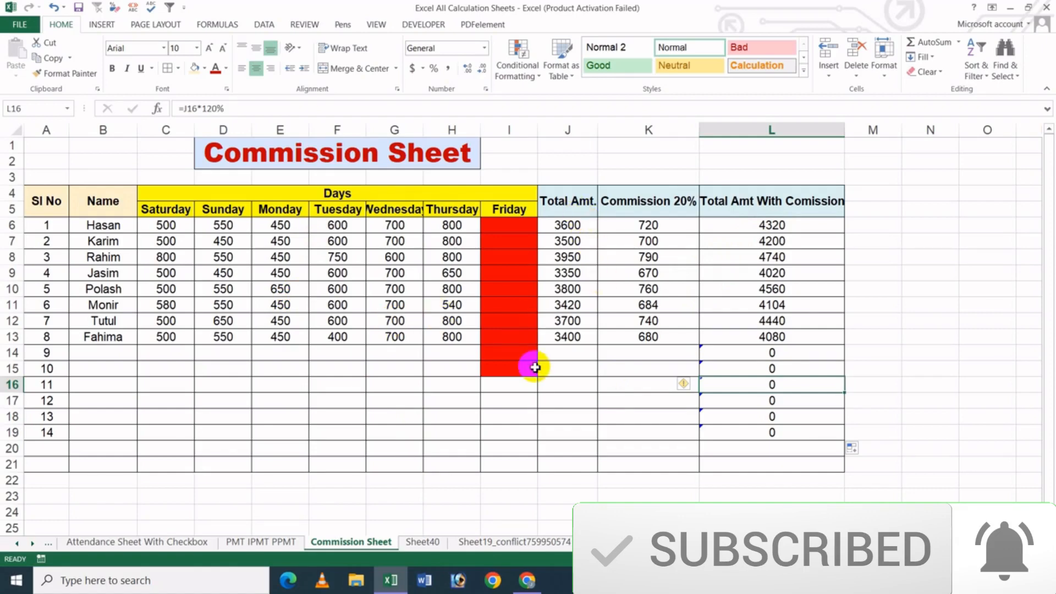
Step: Add the ninth person's name in B14 with Saturday, Sunday and Monday amounts of 400, 500 and 800
{"action": "left_click", "coordinate": [104, 353]}
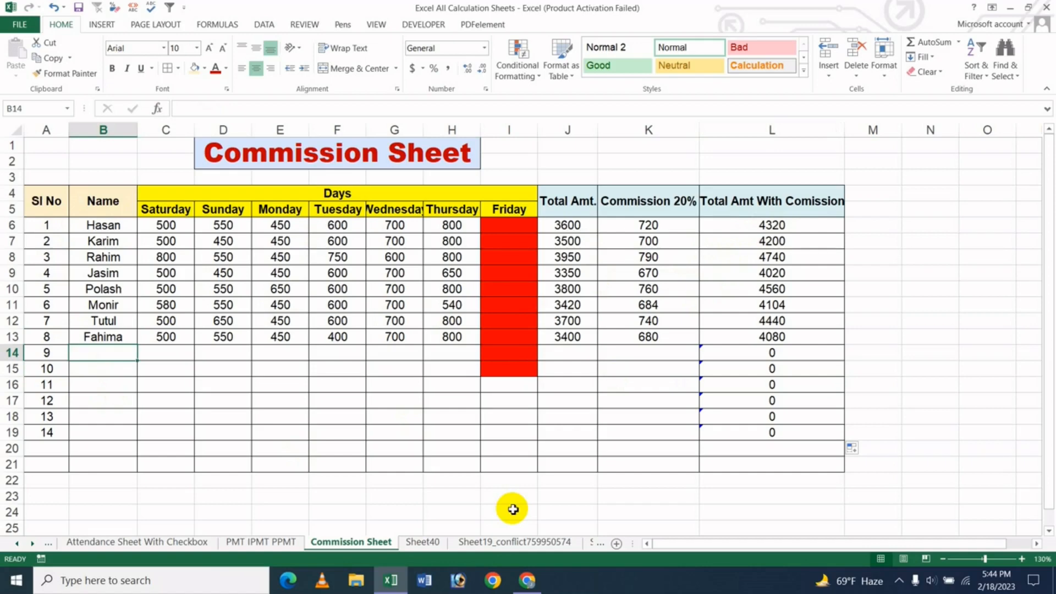
{"action": "type", "text": "Kash"}
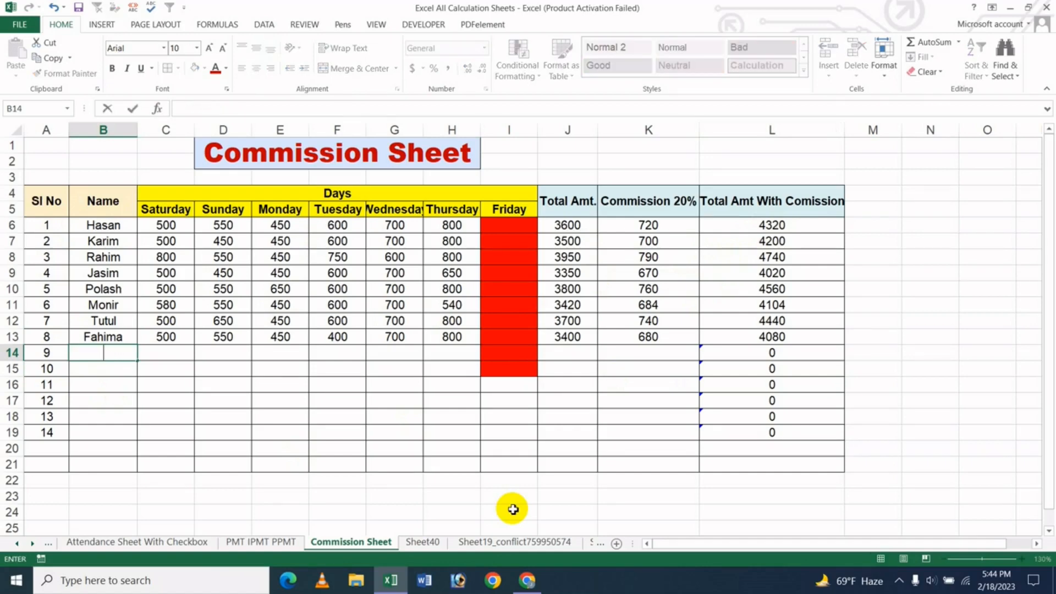
{"action": "type", "text": "h"}
{"action": "key", "text": "Tab"}
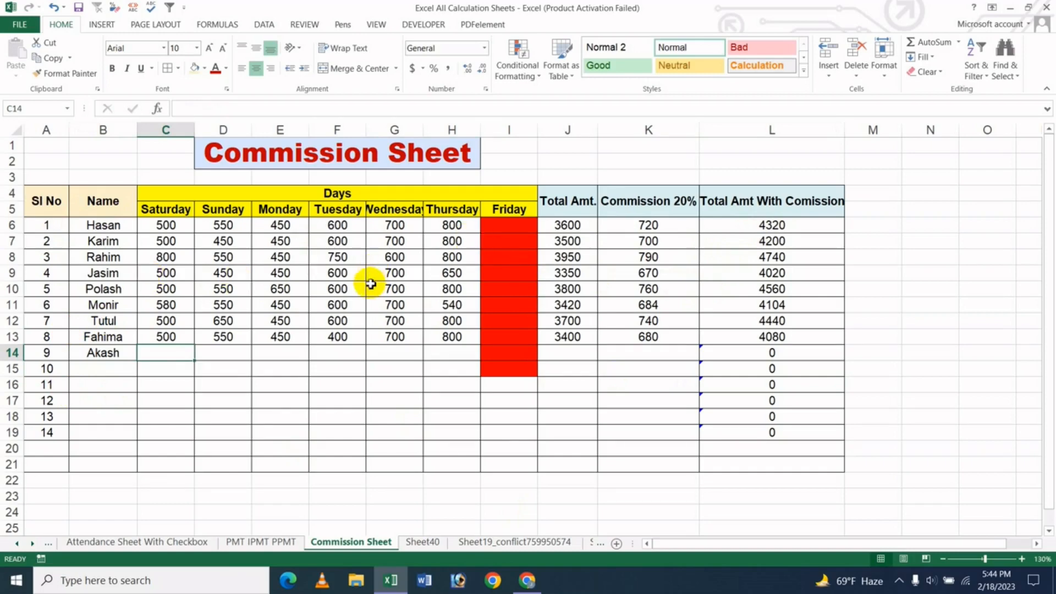
{"action": "type", "text": "400"}
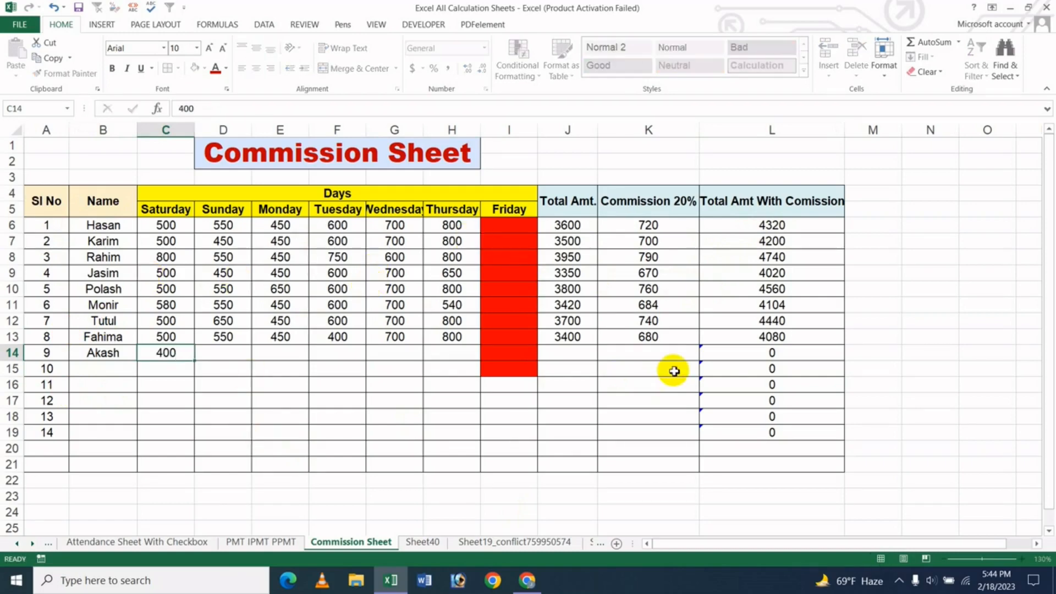
{"action": "key", "text": "Tab"}
{"action": "type", "text": "500"}
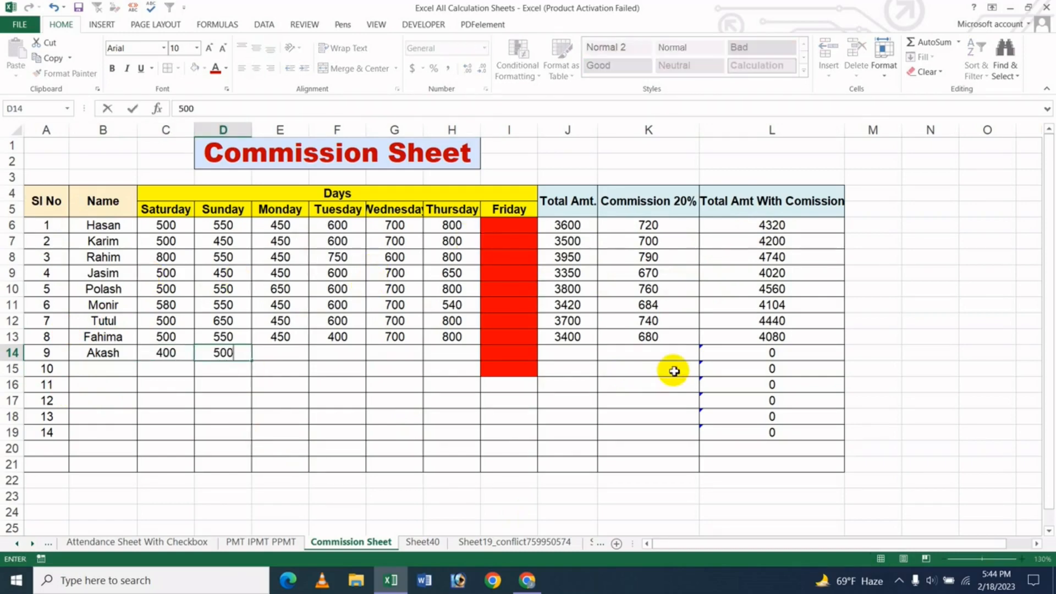
{"action": "key", "text": "Tab"}
{"action": "type", "text": "800"}
{"action": "key", "text": "Tab"}
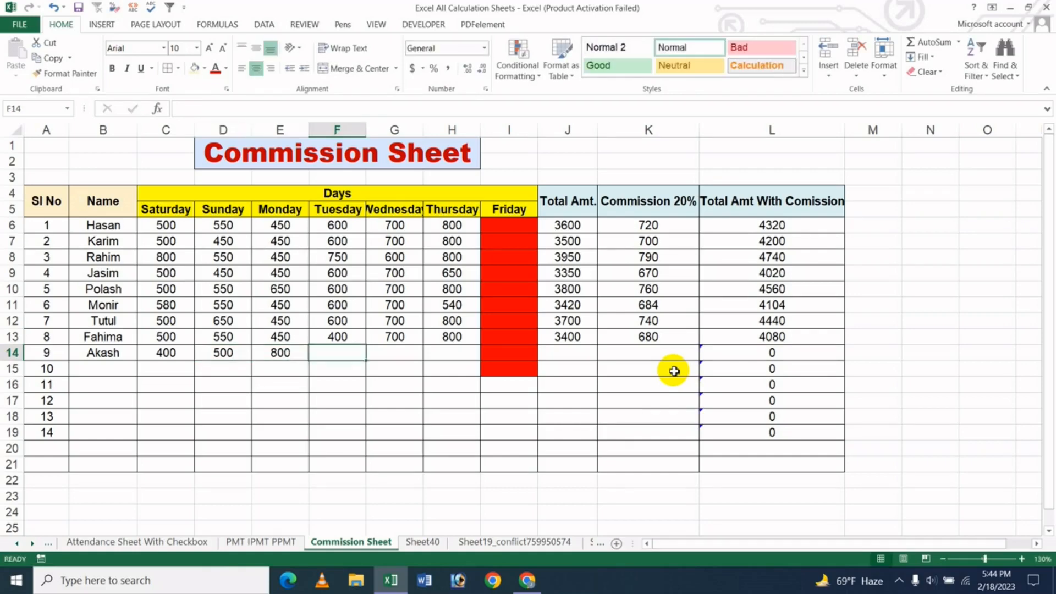
Step: Enter the ninth person's Tuesday, Wednesday and Thursday amounts as 450, 650 and 800 in row 14
{"action": "type", "text": "450"}
{"action": "key", "text": "Tab"}
{"action": "type", "text": "6"}
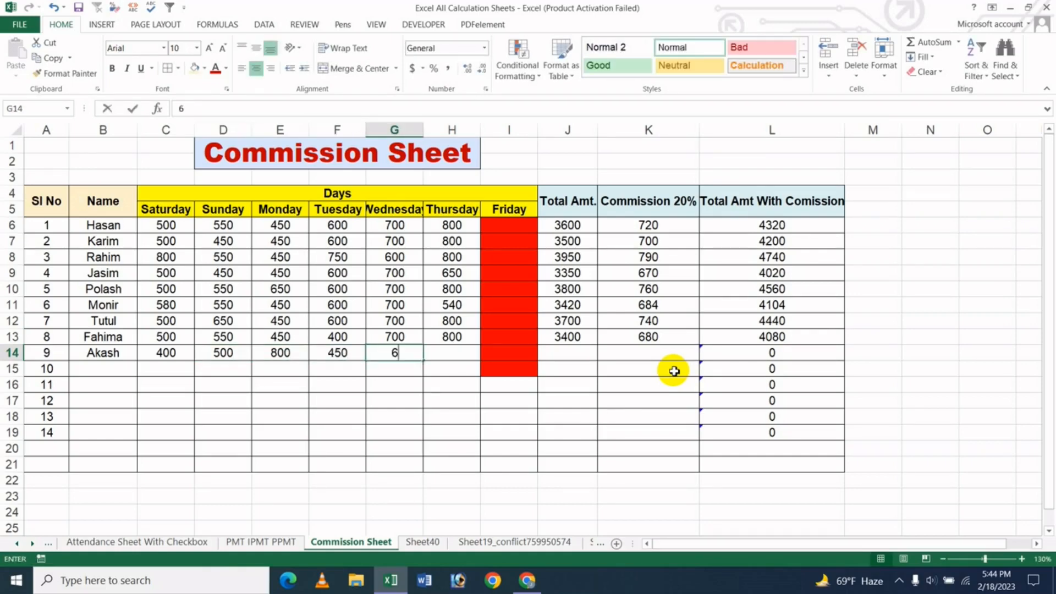
{"action": "type", "text": "50"}
{"action": "key", "text": "Tab"}
{"action": "type", "text": "800"}
{"action": "key", "text": "Tab"}
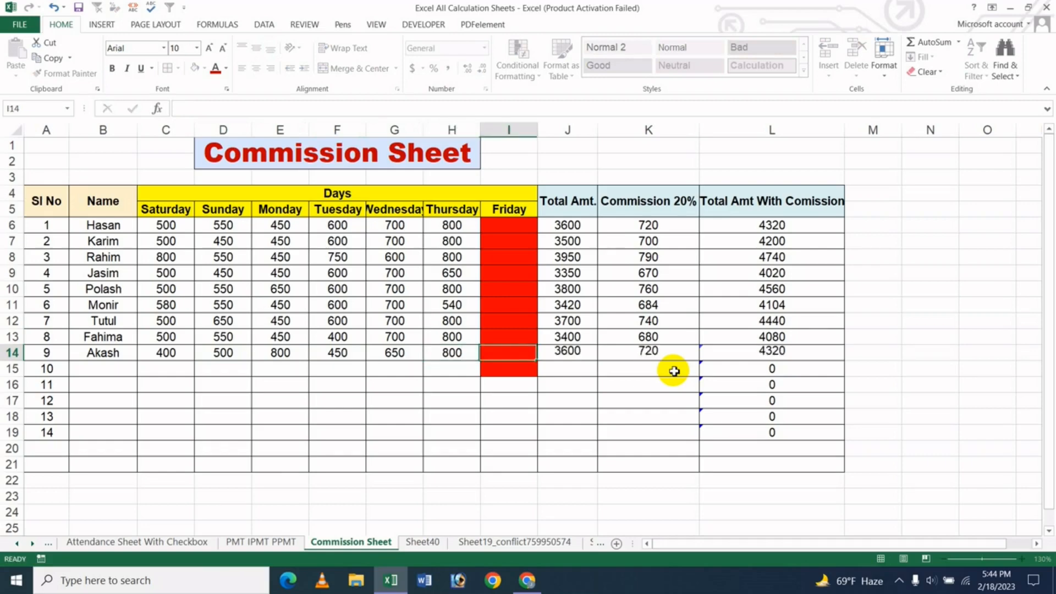
Step: Copy the J14 total formula down the Total Amt. column through J18
{"action": "key", "text": "Left"}
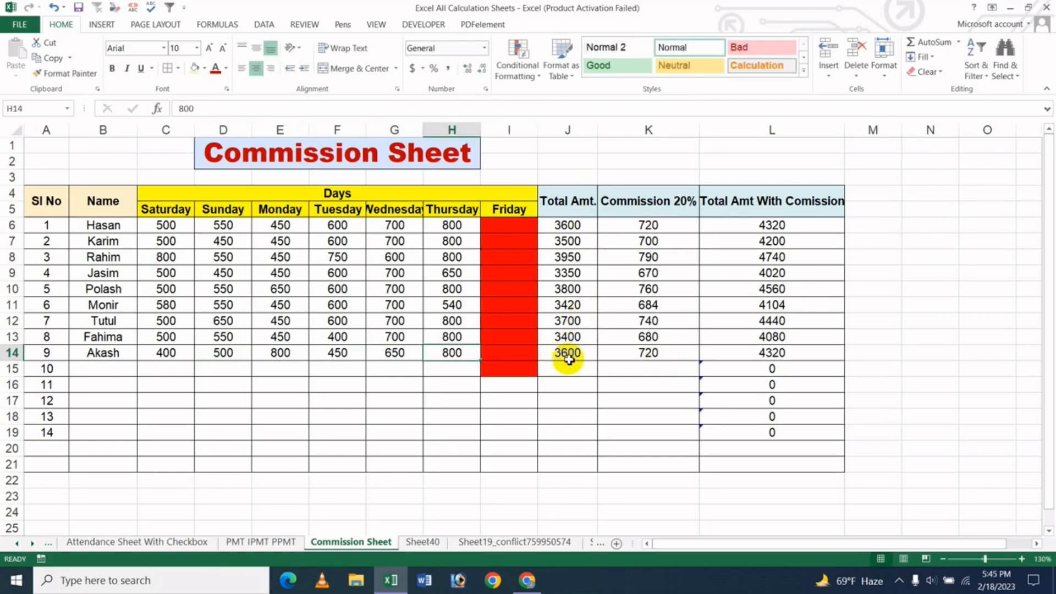
{"action": "left_click", "coordinate": [649, 355]}
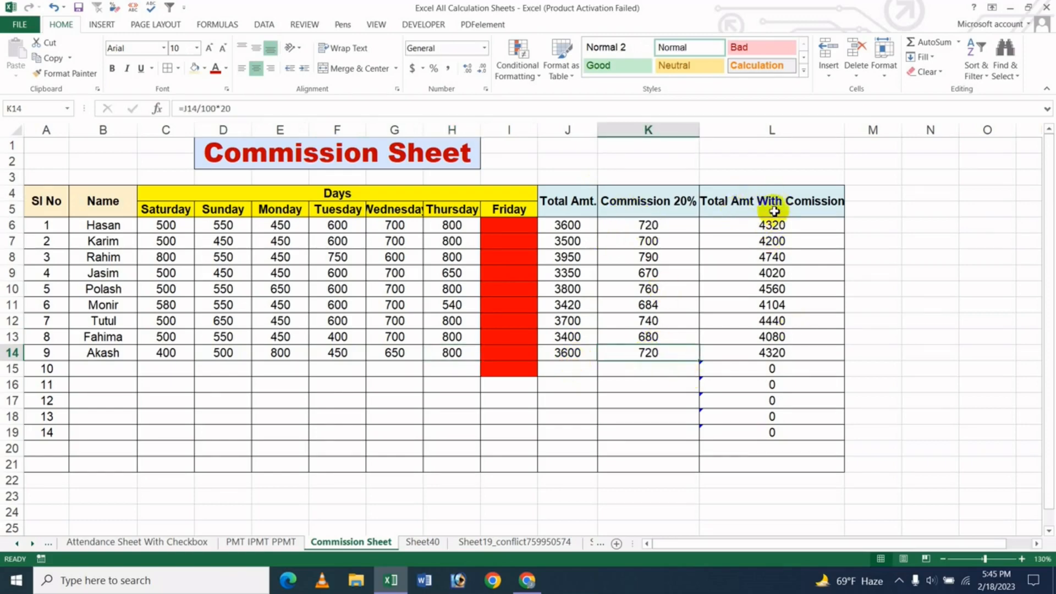
{"action": "left_click", "coordinate": [768, 357]}
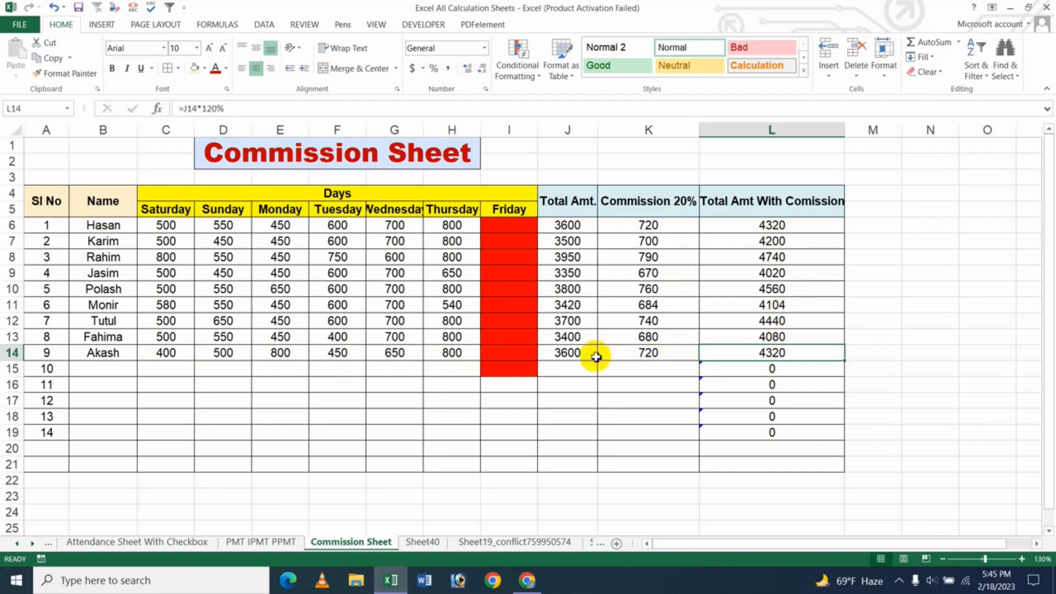
{"action": "left_click", "coordinate": [578, 353]}
{"action": "left_click_drag", "start_coordinate": [597, 360], "coordinate": [598, 418]}
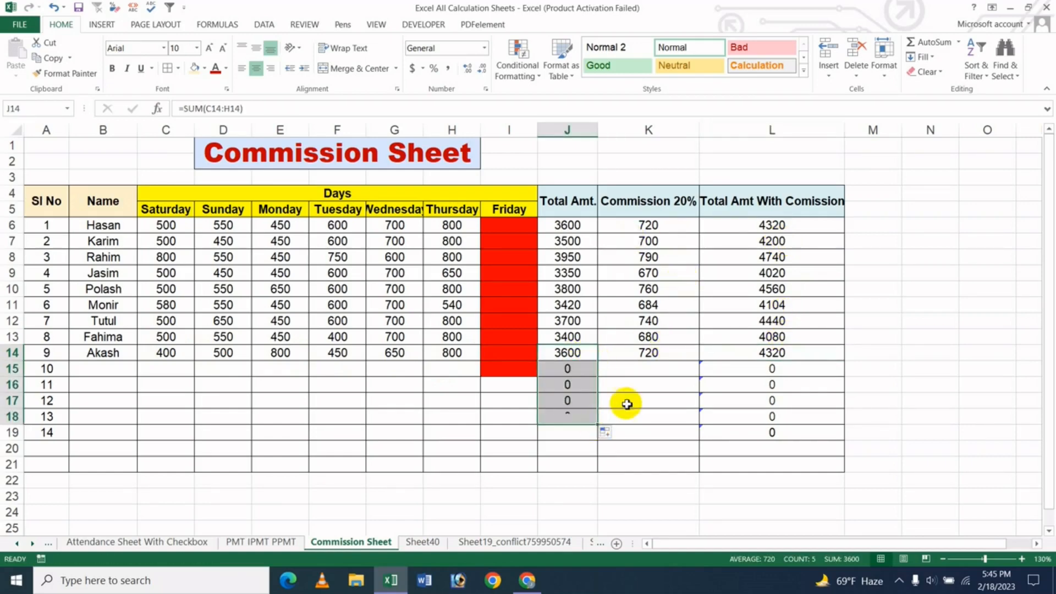
Step: Copy the K14 formula down the Commission 20% column through K18
{"action": "left_click", "coordinate": [658, 354]}
{"action": "left_click_drag", "start_coordinate": [701, 363], "coordinate": [692, 419]}
{"action": "left_click", "coordinate": [684, 411]}
{"action": "left_click", "coordinate": [694, 356]}
{"action": "left_click_drag", "start_coordinate": [699, 363], "coordinate": [685, 421]}
{"action": "left_click", "coordinate": [653, 448]}
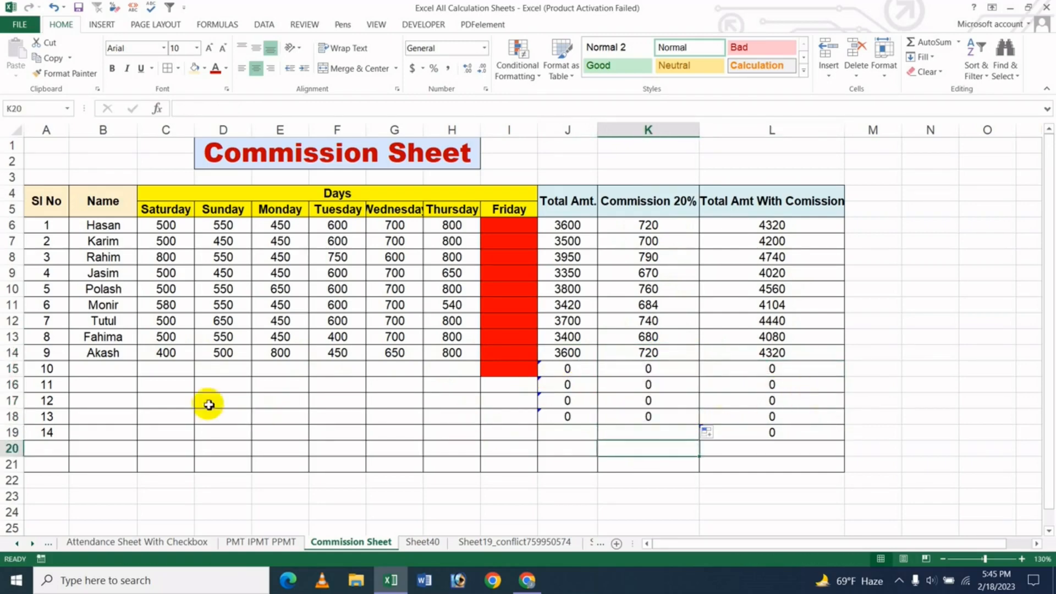
Step: Add a test entry named dsfsdfsd in B15 with Saturday, Sunday and Monday amounts of 545, 5452 and 44
{"action": "left_click", "coordinate": [96, 369]}
{"action": "type", "text": "dsfsdfsd"}
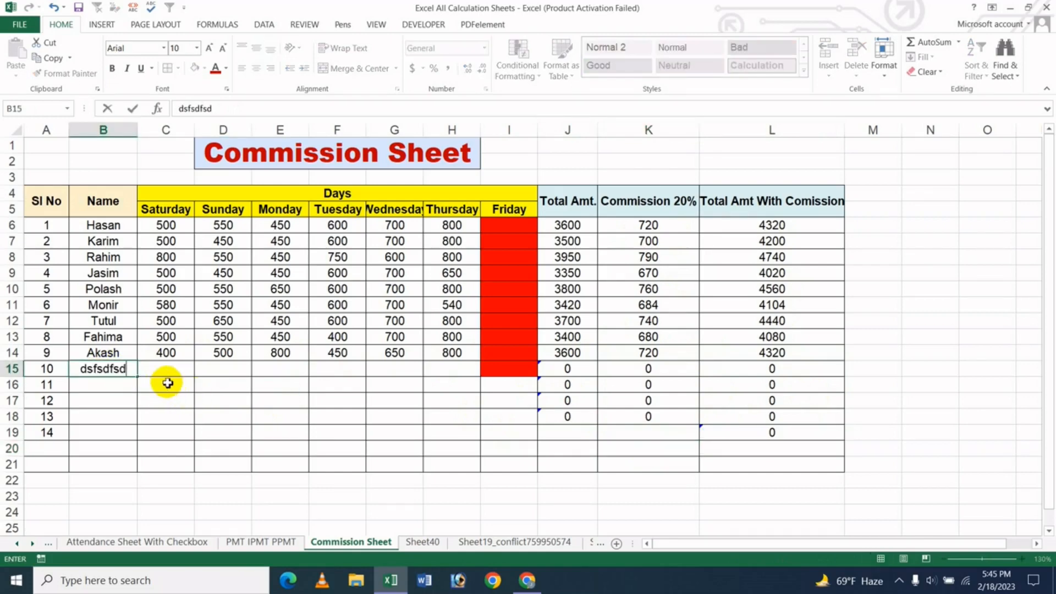
{"action": "left_click", "coordinate": [165, 384]}
{"action": "left_click", "coordinate": [174, 371]}
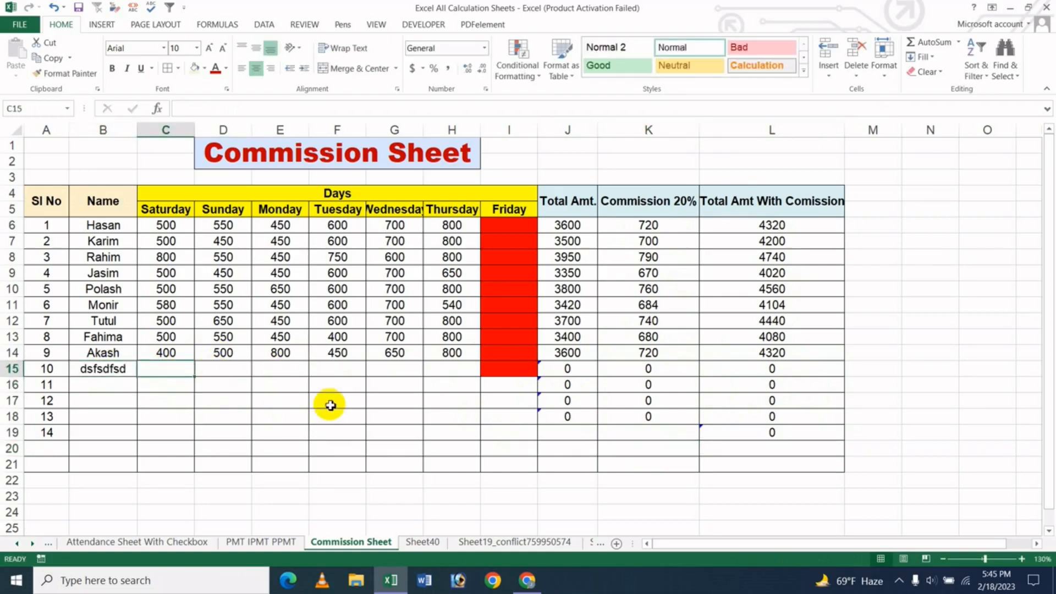
{"action": "type", "text": "545"}
{"action": "key", "text": "Tab"}
{"action": "type", "text": "54"}
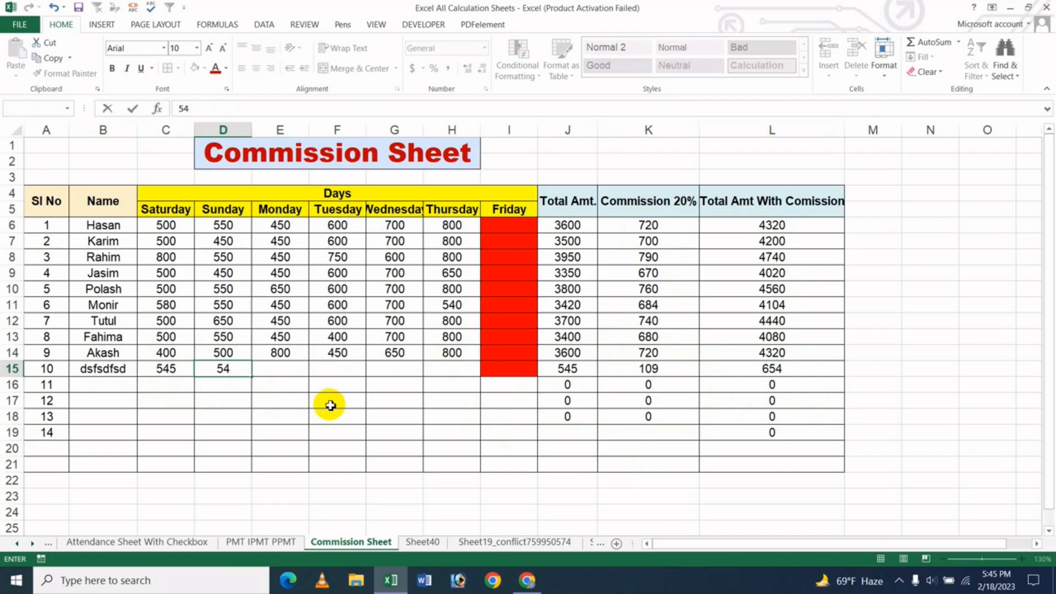
{"action": "type", "text": "52"}
{"action": "key", "text": "Tab"}
{"action": "type", "text": "44"}
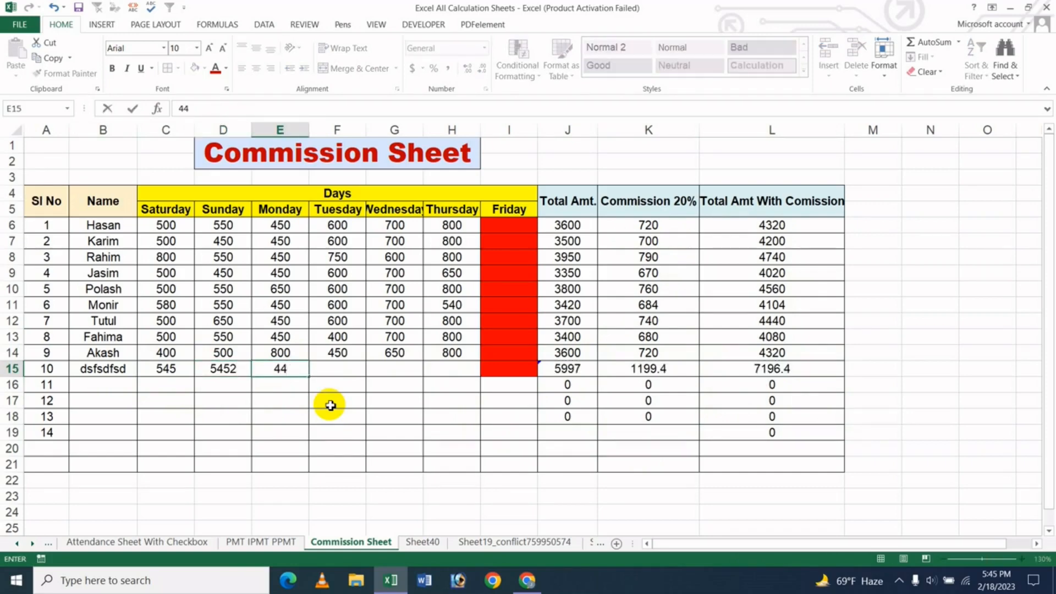
{"action": "key", "text": "Tab"}
Step: Enter 545, 545 and 44 as the Tuesday, Wednesday and Thursday amounts in row 15
{"action": "type", "text": "545"}
{"action": "key", "text": "Tab"}
{"action": "type", "text": "545"}
{"action": "key", "text": "Tab"}
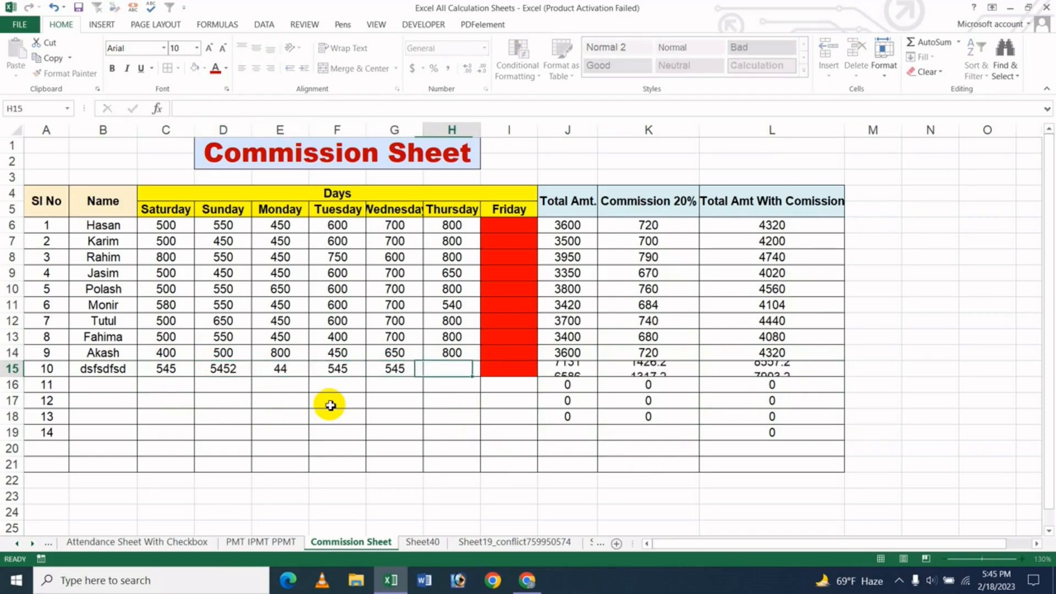
{"action": "type", "text": "44"}
{"action": "key", "text": "Tab"}
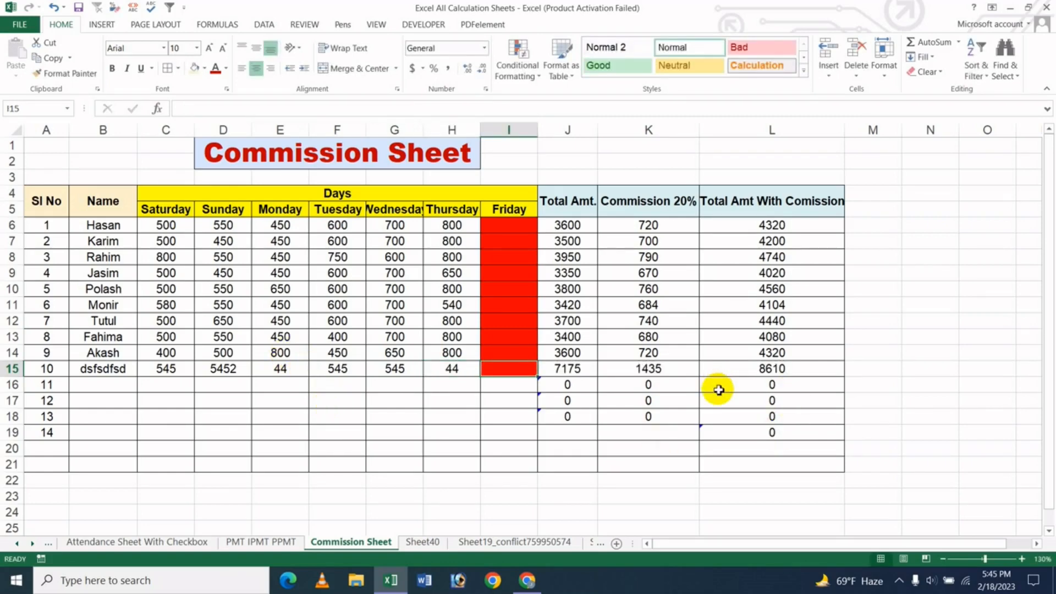
Step: Switch to Chrome to show the videos page of the JK Update Technology YouTube channel
{"action": "left_click", "coordinate": [420, 417]}
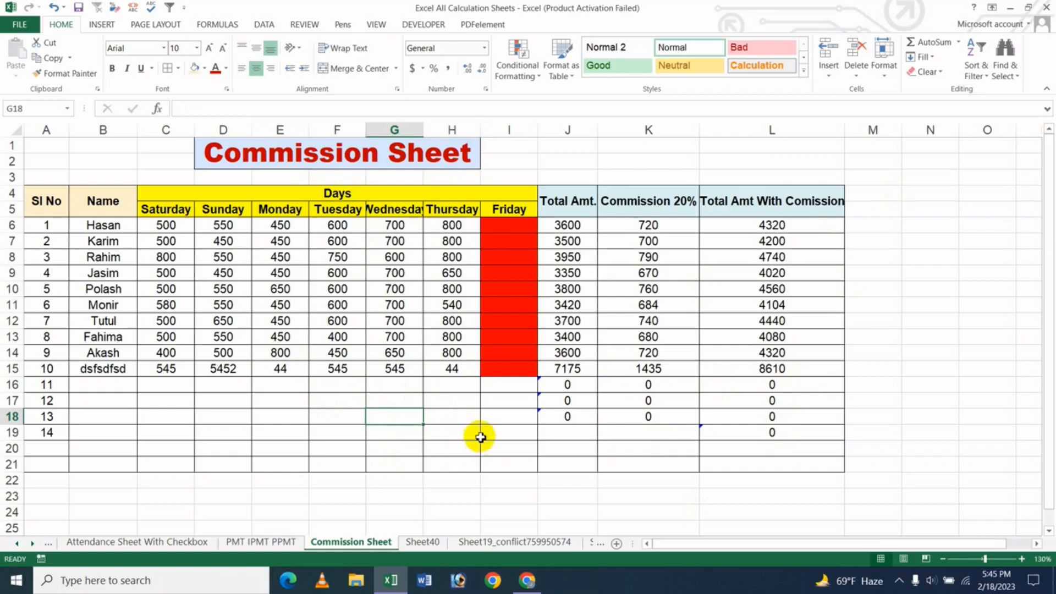
{"action": "left_click", "coordinate": [453, 420]}
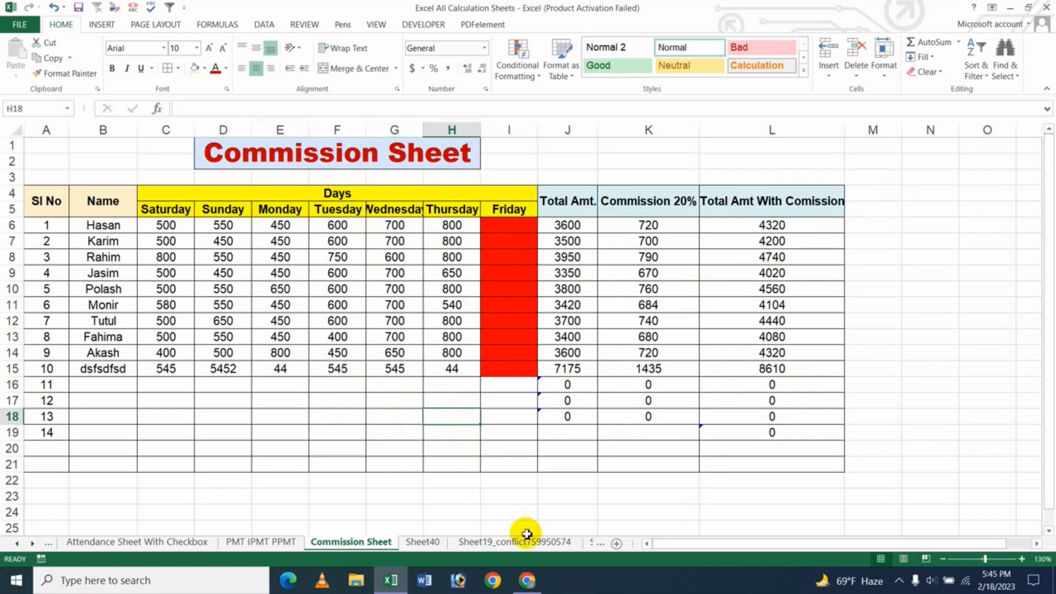
{"action": "left_click", "coordinate": [527, 581]}
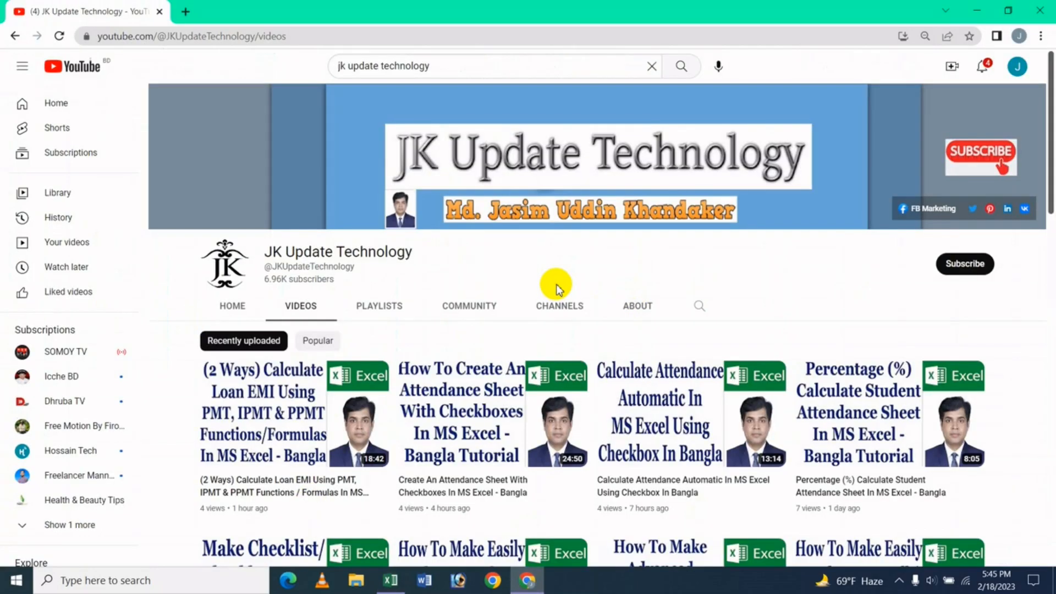